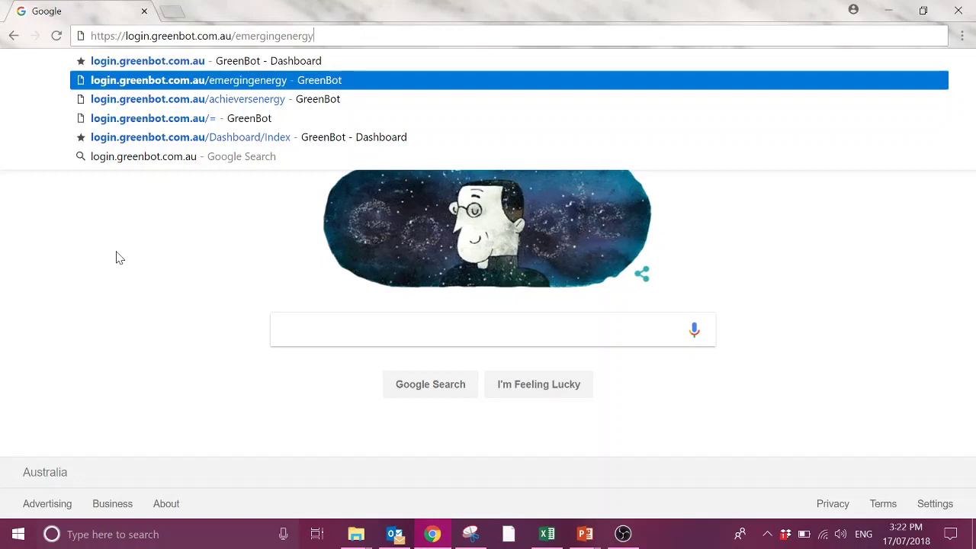
Open login.greenbot.com.au/emergingenergy and log in with the developer account's username and password.
key(Return)
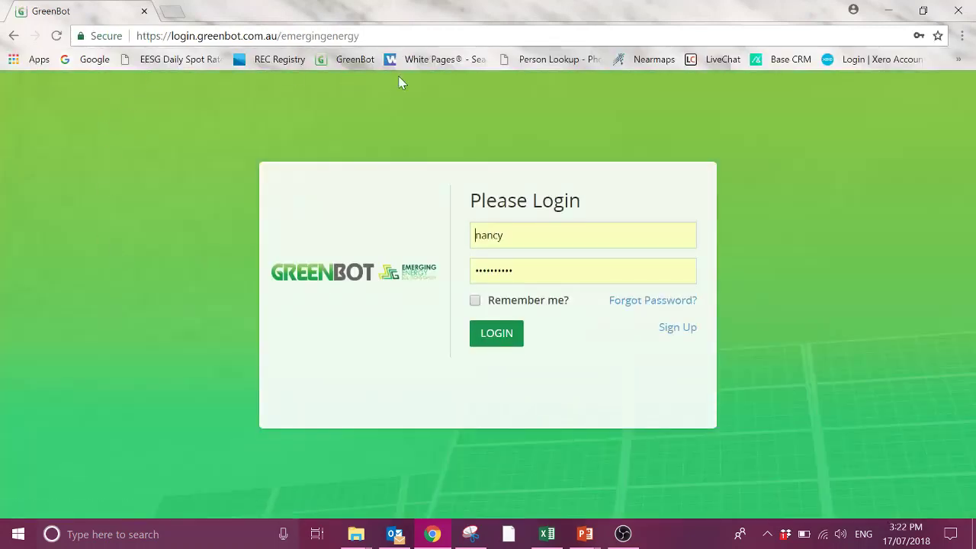
click(536, 233)
click(534, 215)
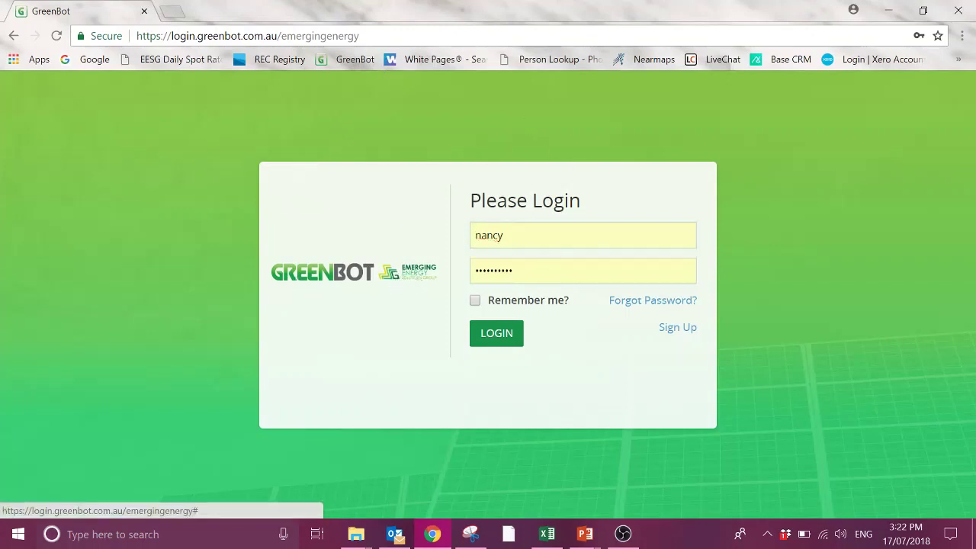
key(Tab)
text(dev)
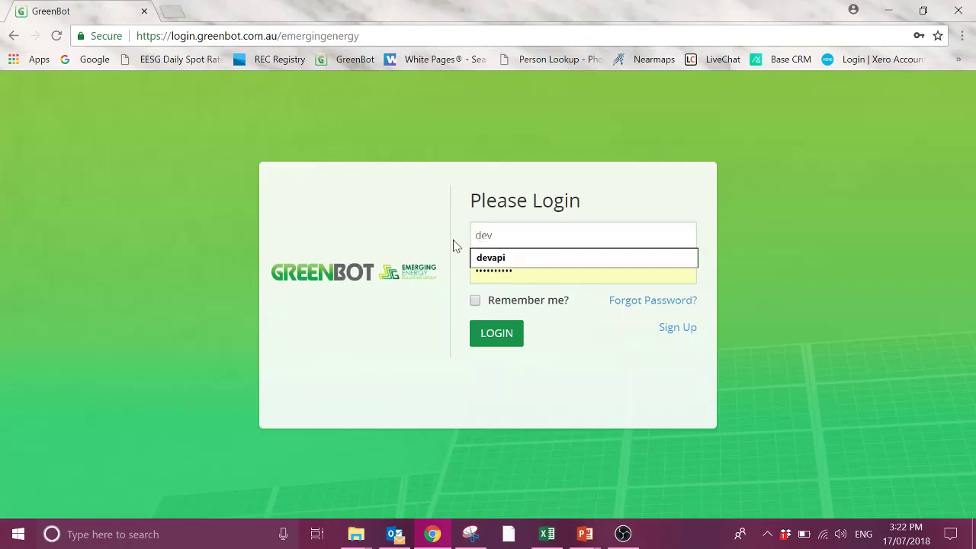
key(Down)
key(Return)
key(Tab)
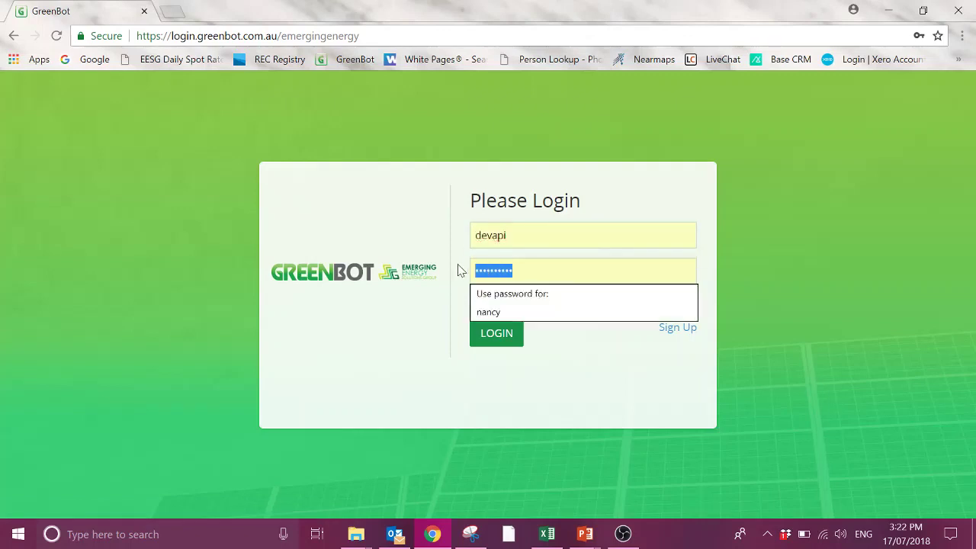
key(Escape)
text(•••)
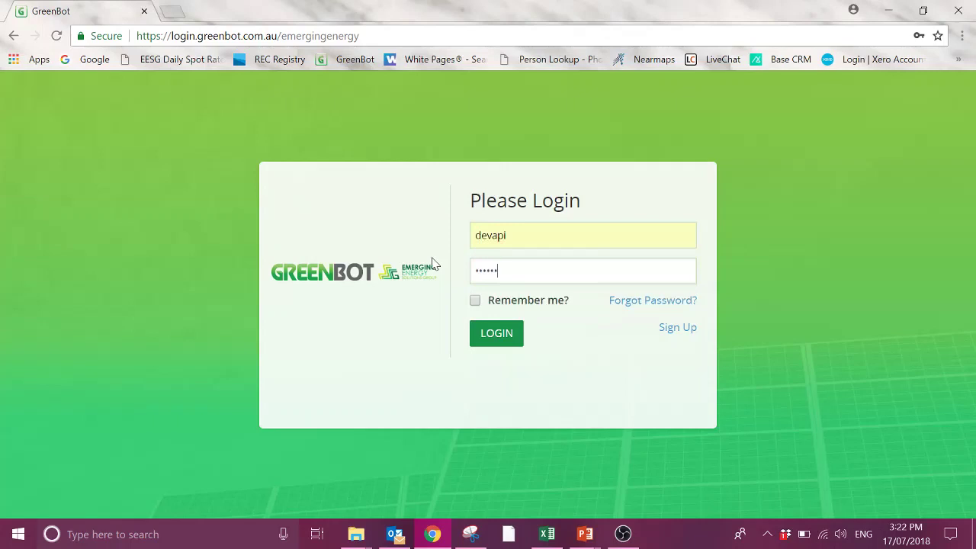
click(497, 341)
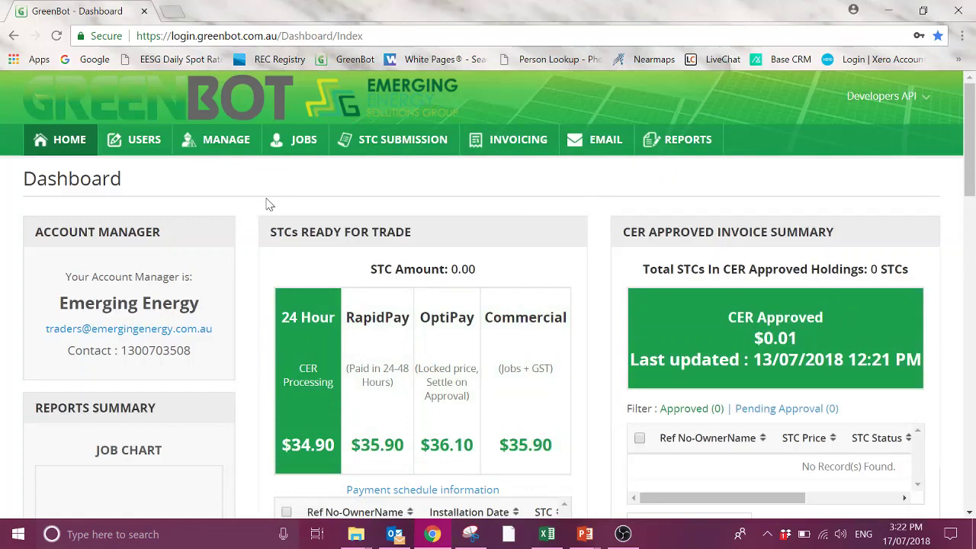
Start creating a new job with the New Job Screen template.
mouse_move(289, 147)
click(298, 168)
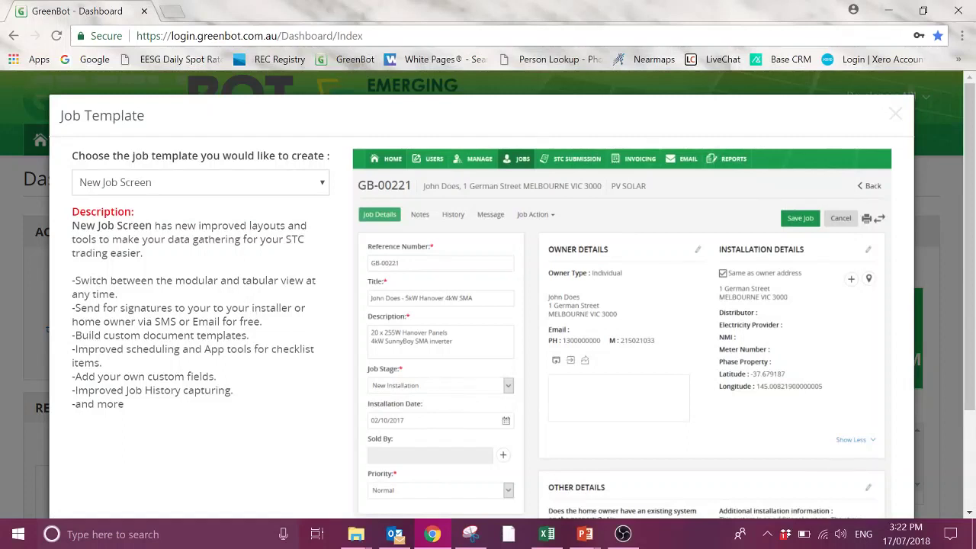
click(251, 186)
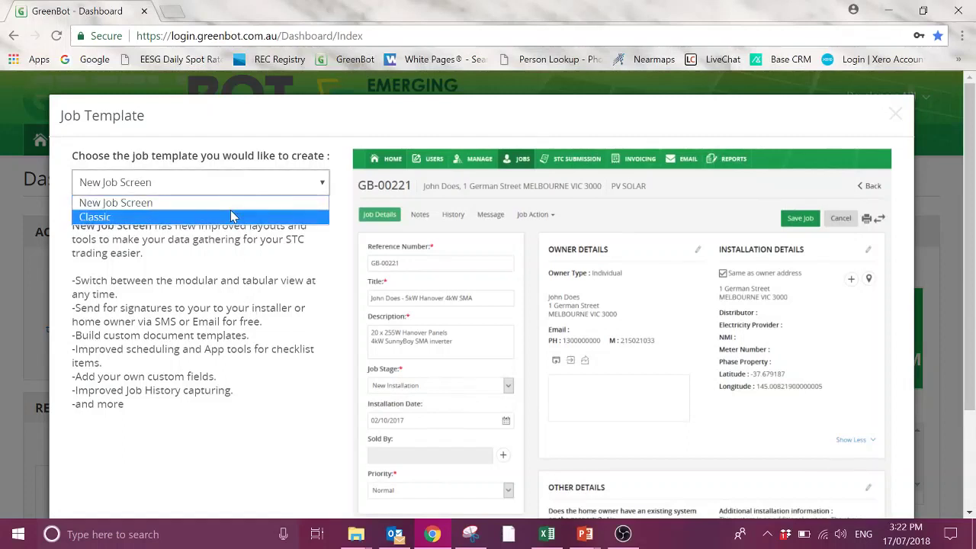
click(236, 202)
scroll(248, 255, down, 1)
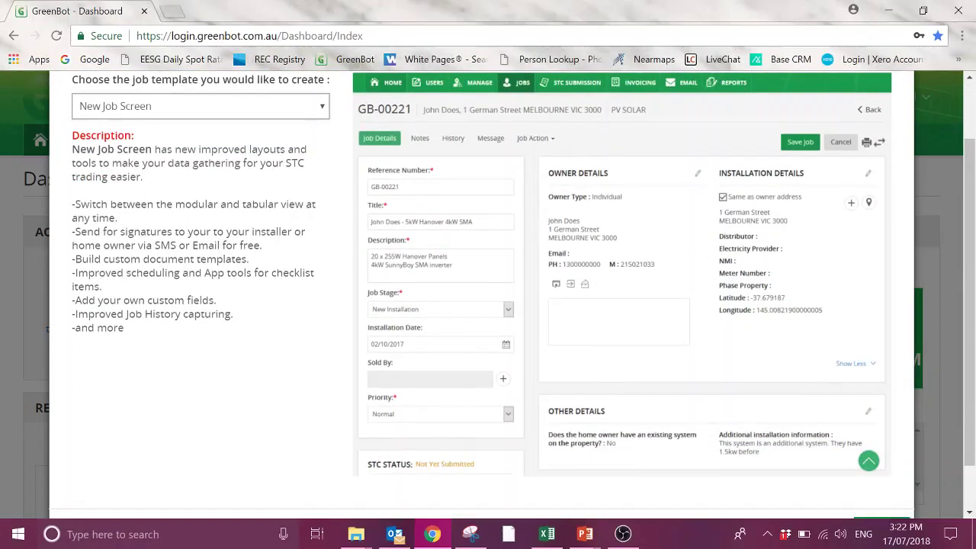
scroll(488, 305, down, 2)
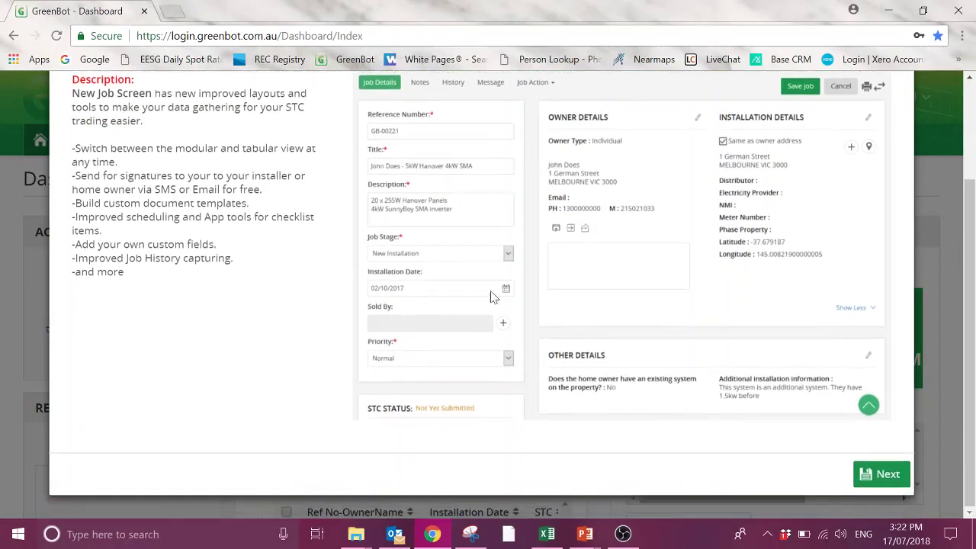
click(883, 492)
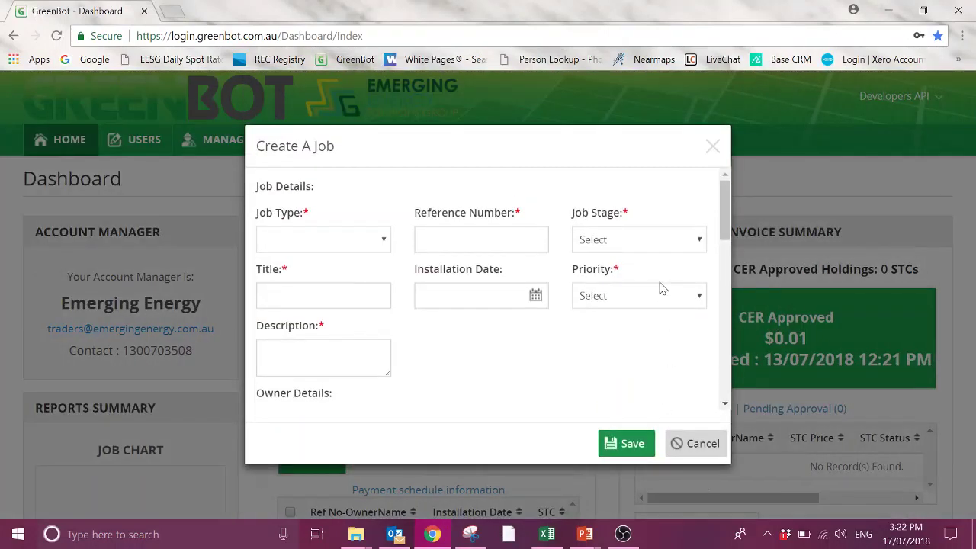
Set the job type to PVD, the reference number to Job1 and the job stage to New Installation.
click(372, 244)
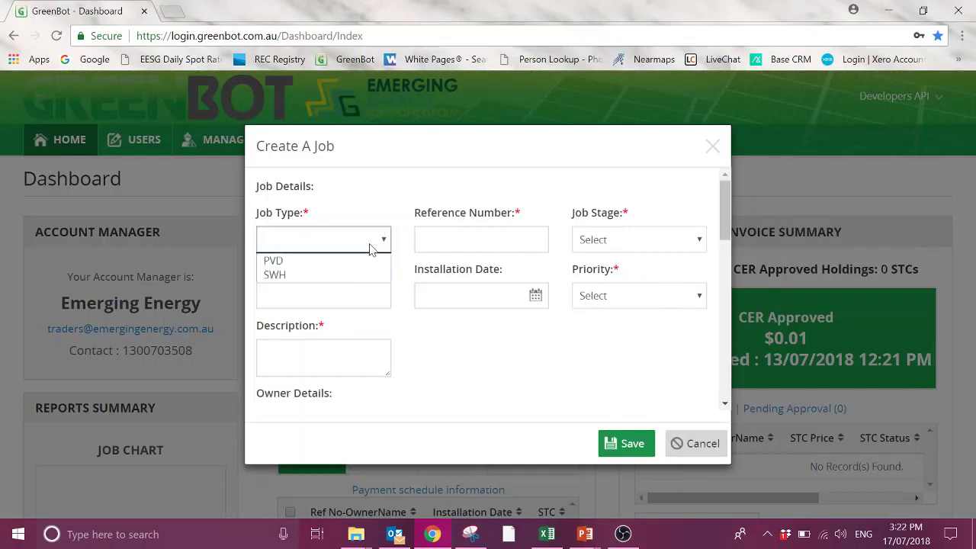
click(333, 264)
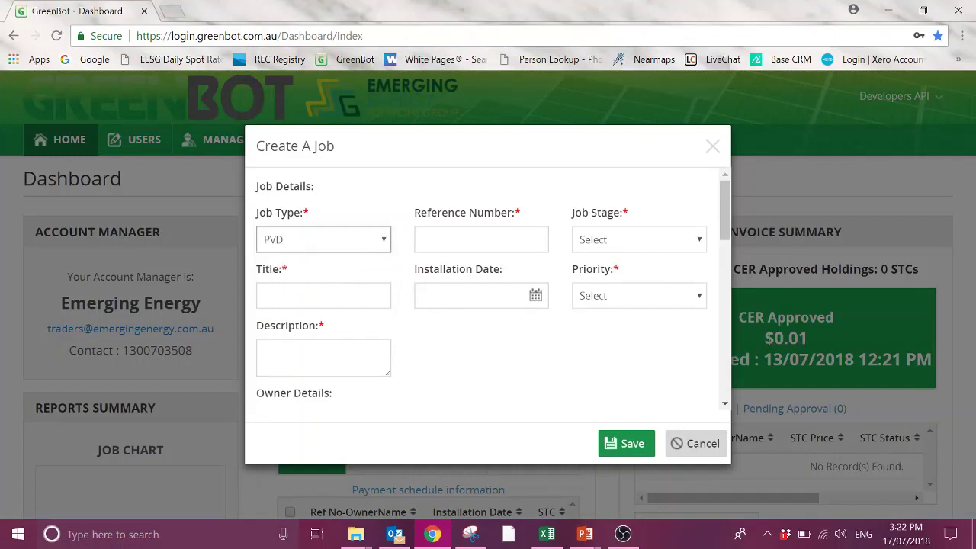
click(513, 240)
click(517, 184)
click(512, 239)
text(Job1)
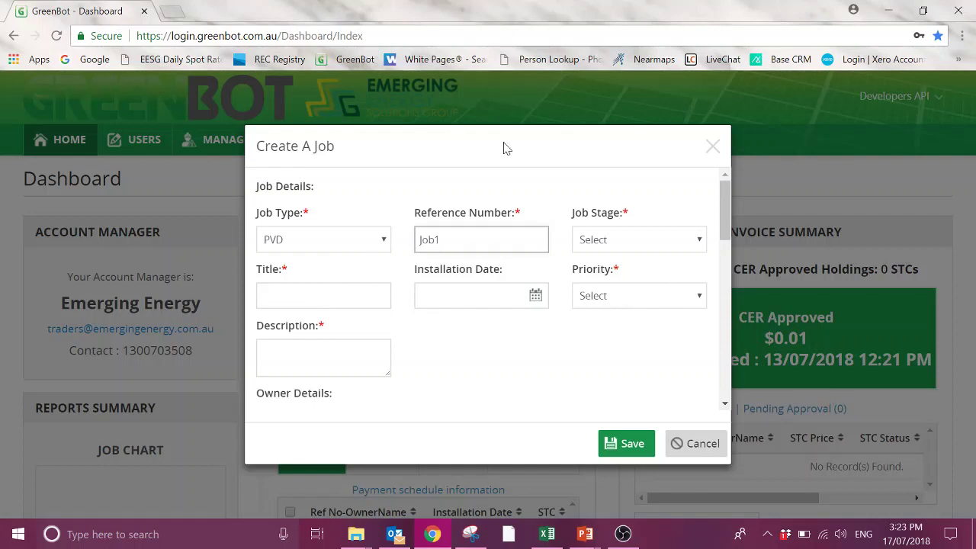
click(627, 241)
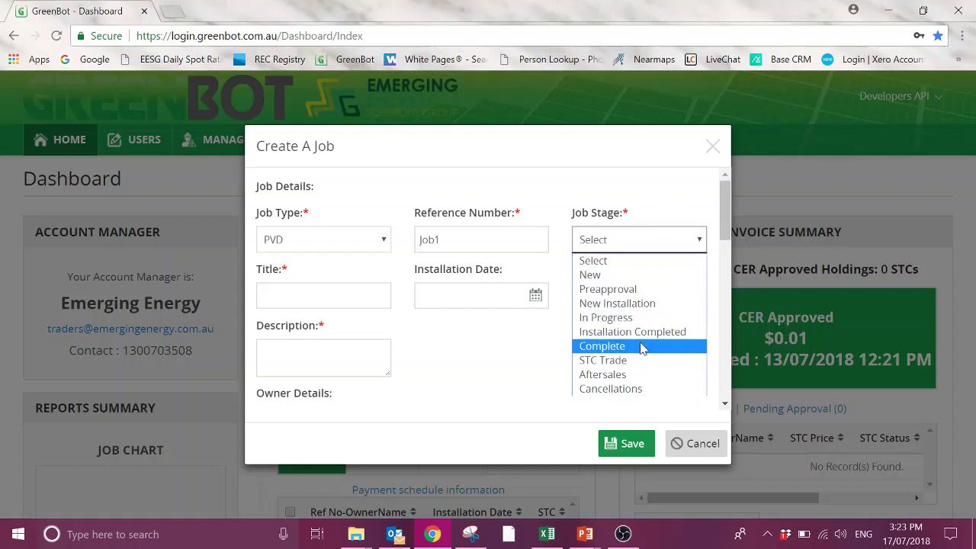
click(624, 305)
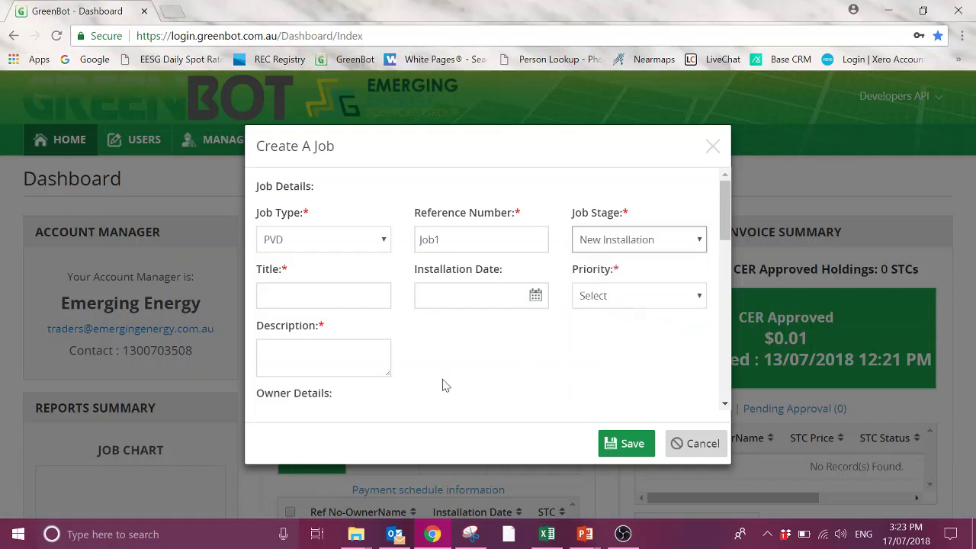
Enter the customer's full name with salutation as the job title and set the priority to Normal.
key(Tab)
text(M)
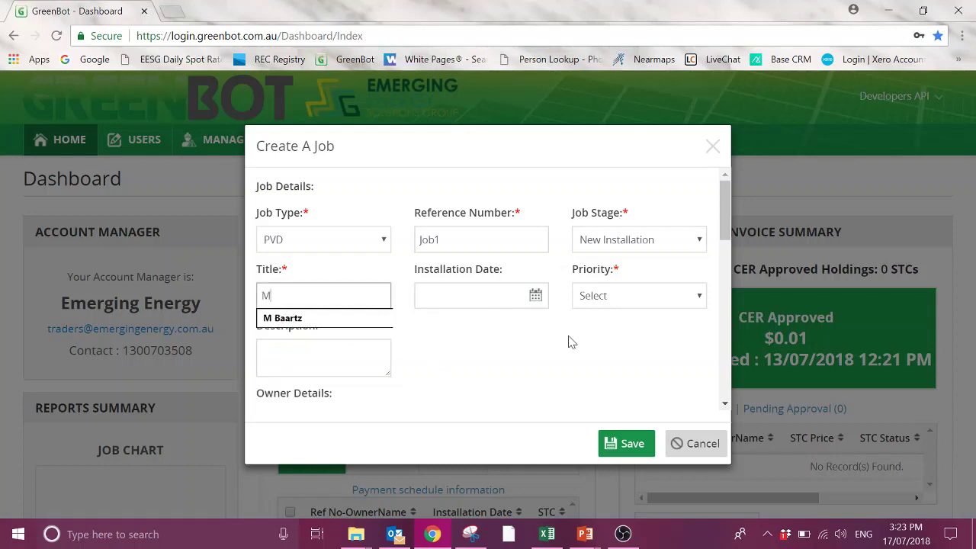
text(r John Jones)
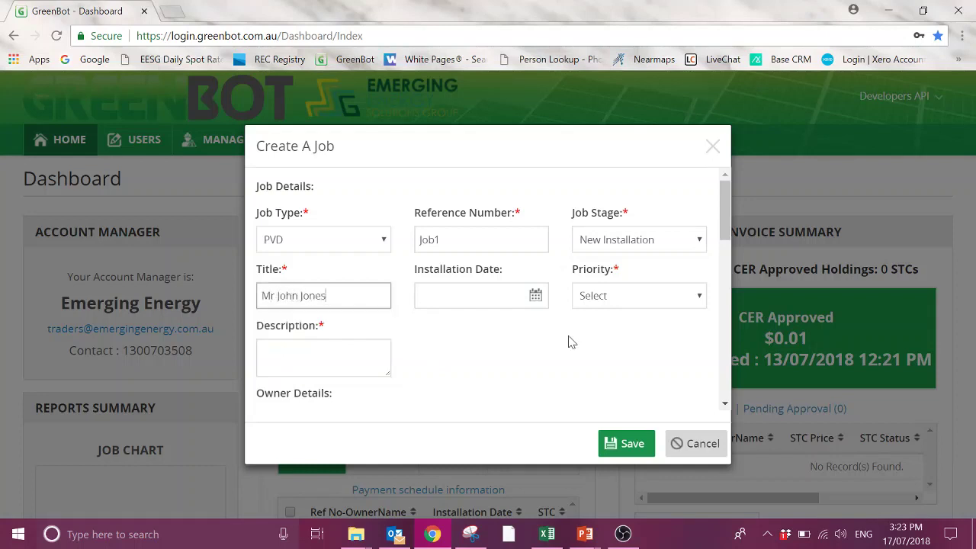
click(571, 338)
click(655, 299)
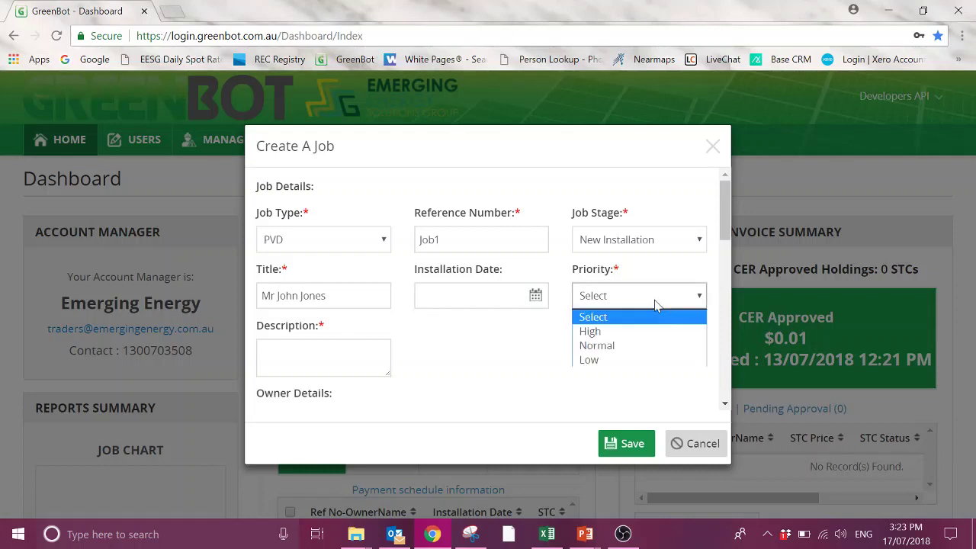
click(639, 345)
Enter "20 x 270w Jinko Panels" as the job description.
scroll(559, 356, down, 1)
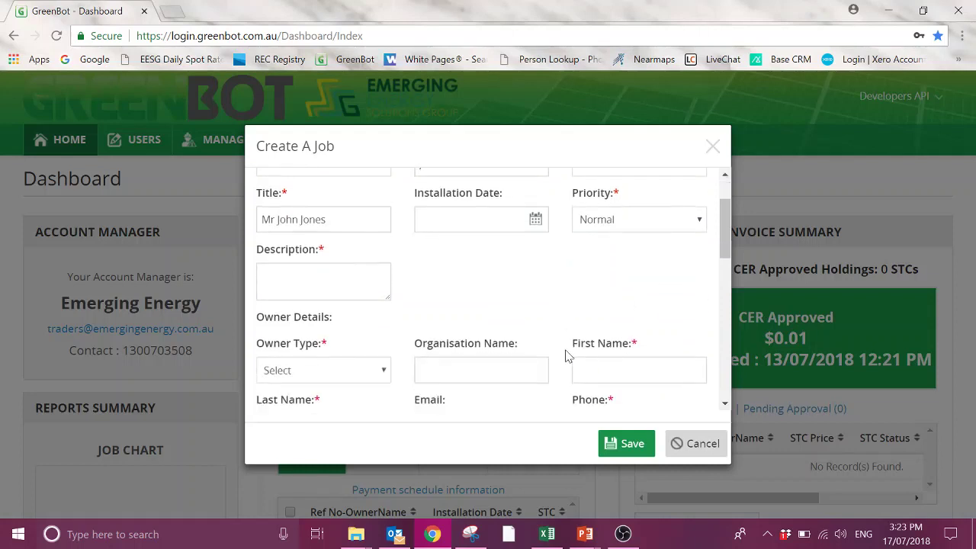
click(328, 282)
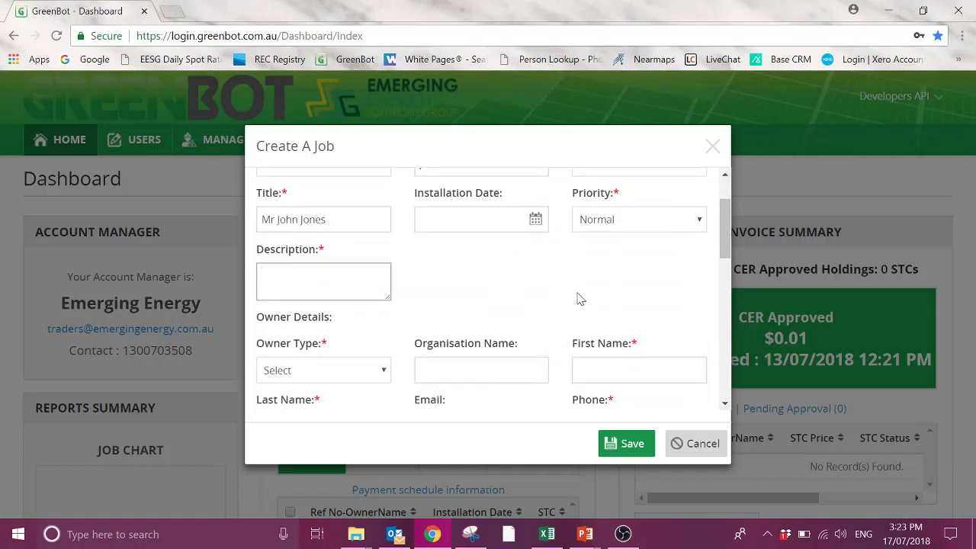
text(20 x 270w Jinko Panels)
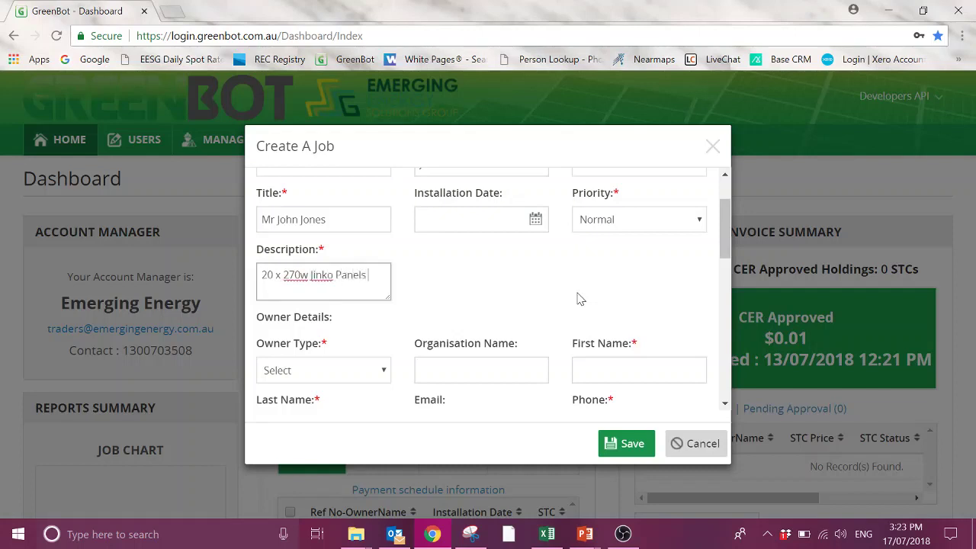
Set the owner type to Individual and fill in the owner's first name, last name and phone number.
scroll(572, 287, down, 1)
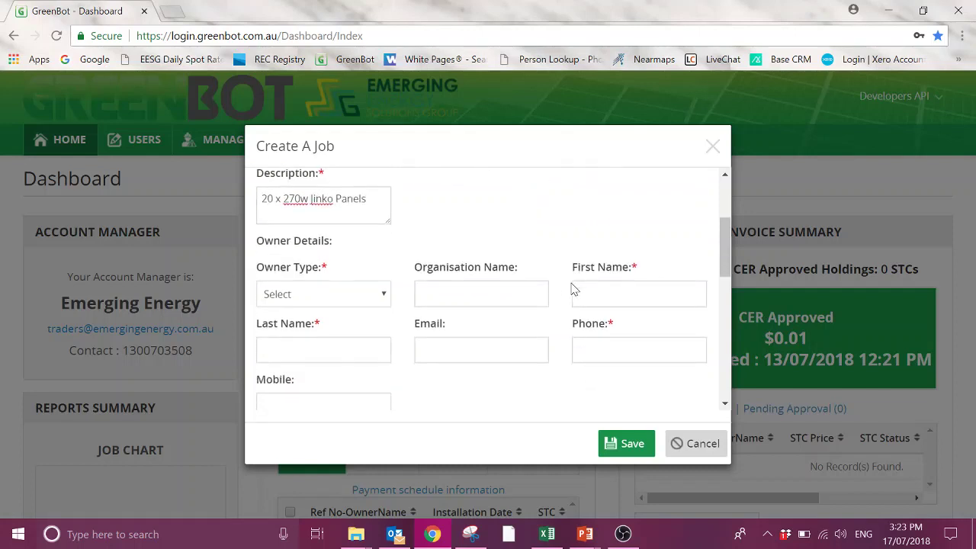
scroll(591, 259, down, 1)
click(337, 225)
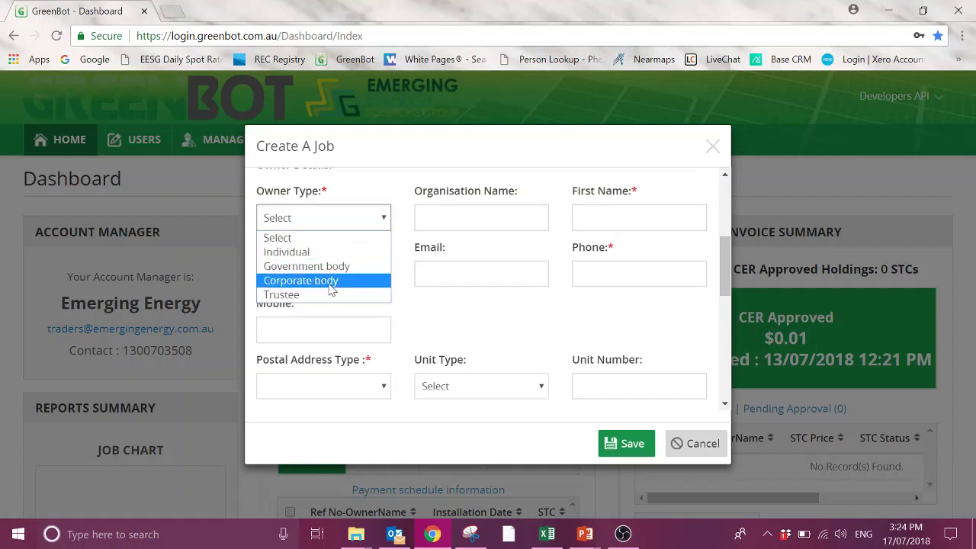
click(329, 254)
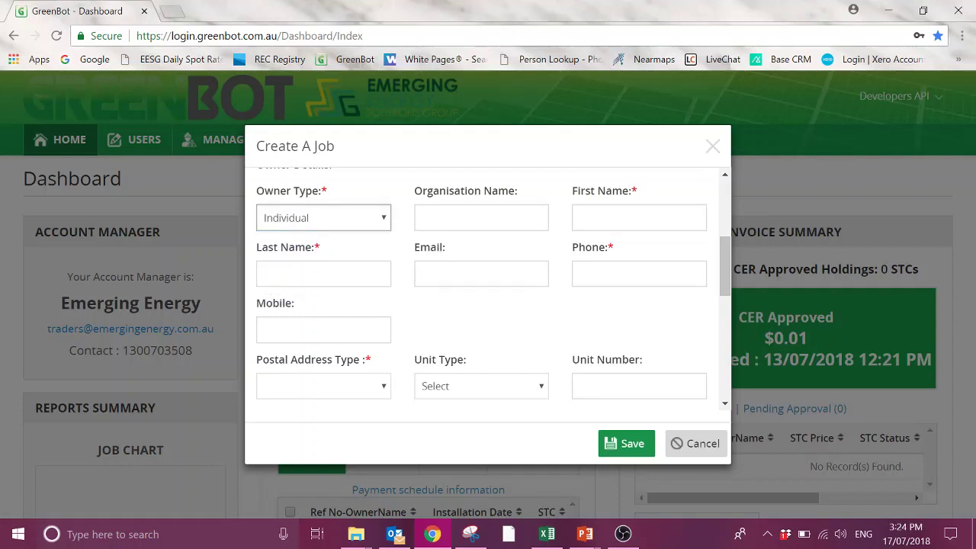
click(652, 219)
text(John)
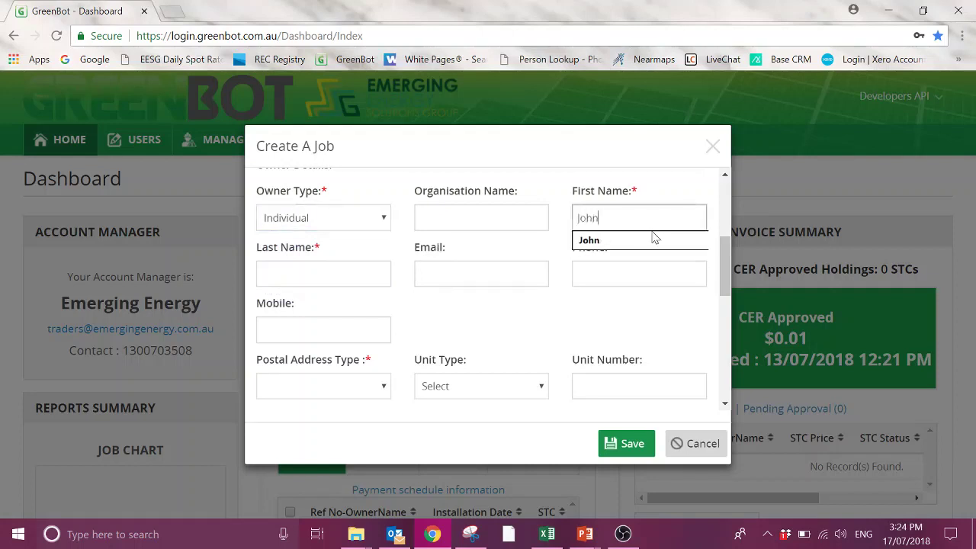
key(Tab)
text(Jone)
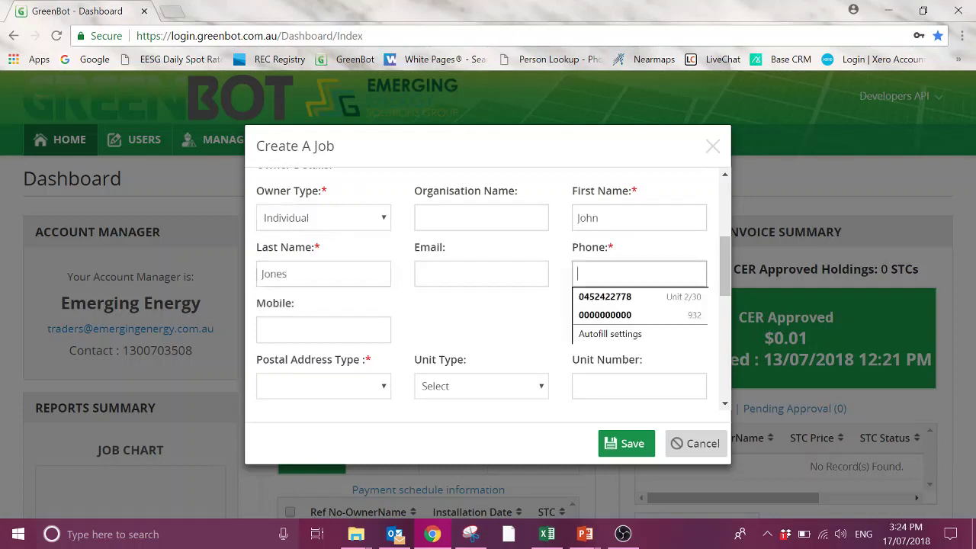
click(610, 274)
text(040000000)
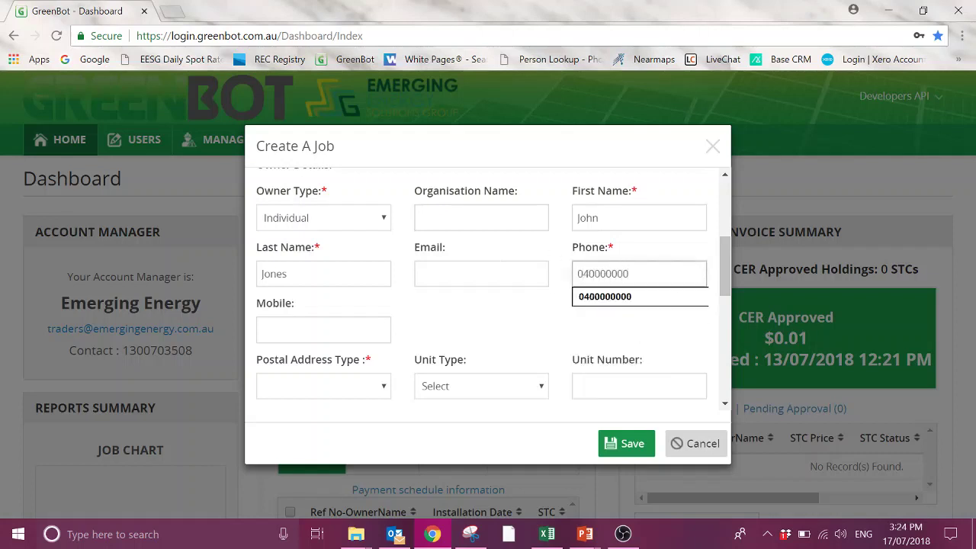
click(606, 297)
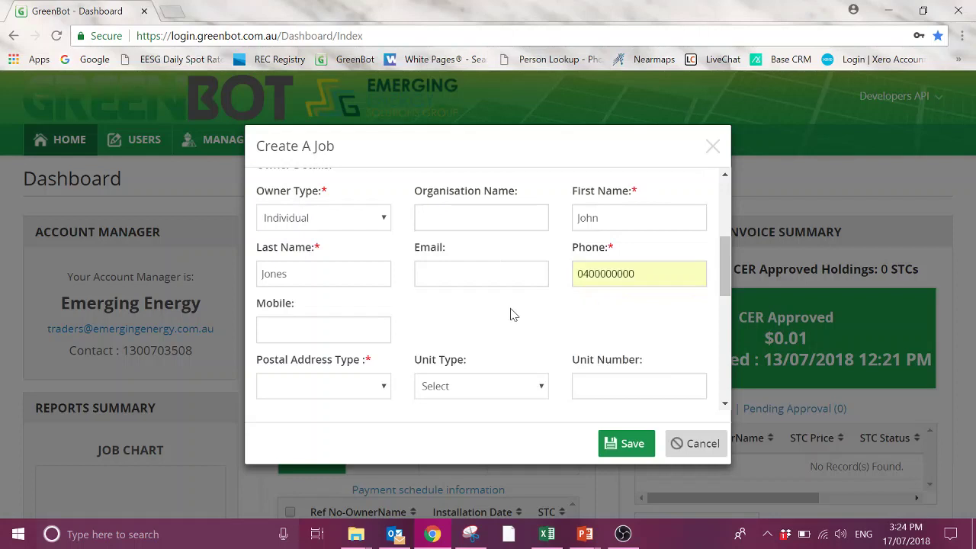
Set the owner's postal address type to physical address.
scroll(513, 315, down, 3)
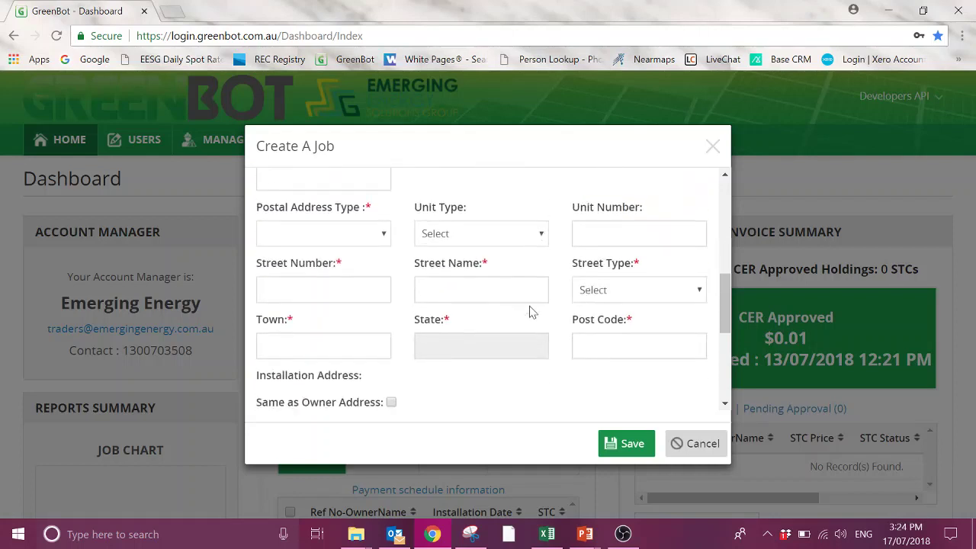
scroll(537, 311, up, 1)
scroll(564, 305, down, 3)
scroll(598, 301, up, 2)
click(339, 238)
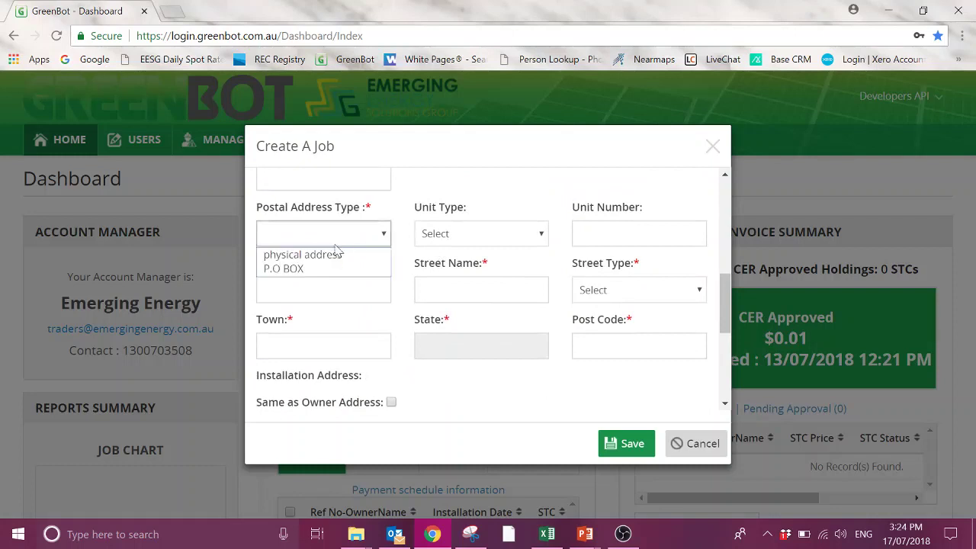
click(339, 254)
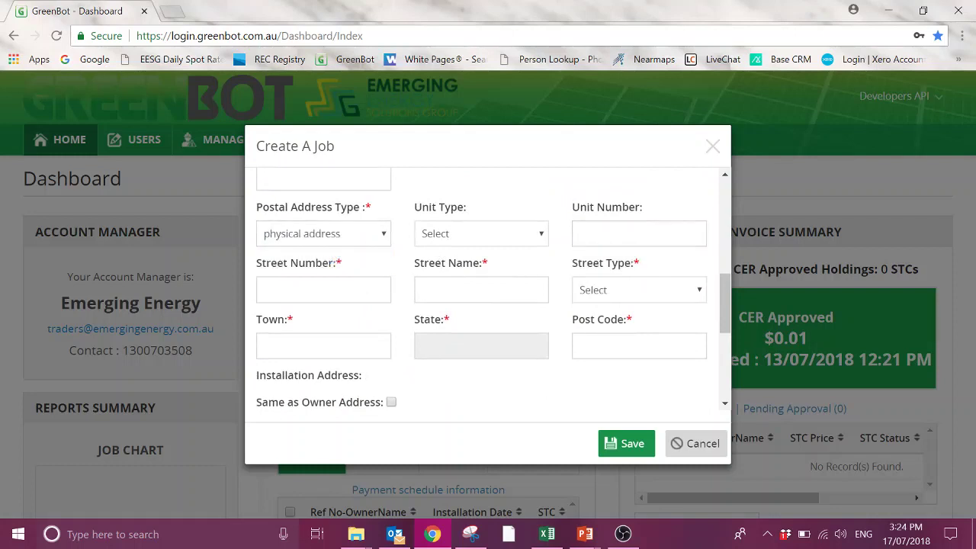
Fill in the street number, street name and street type of the owner's postal address.
click(324, 290)
text(123)
key(Tab)
text(F)
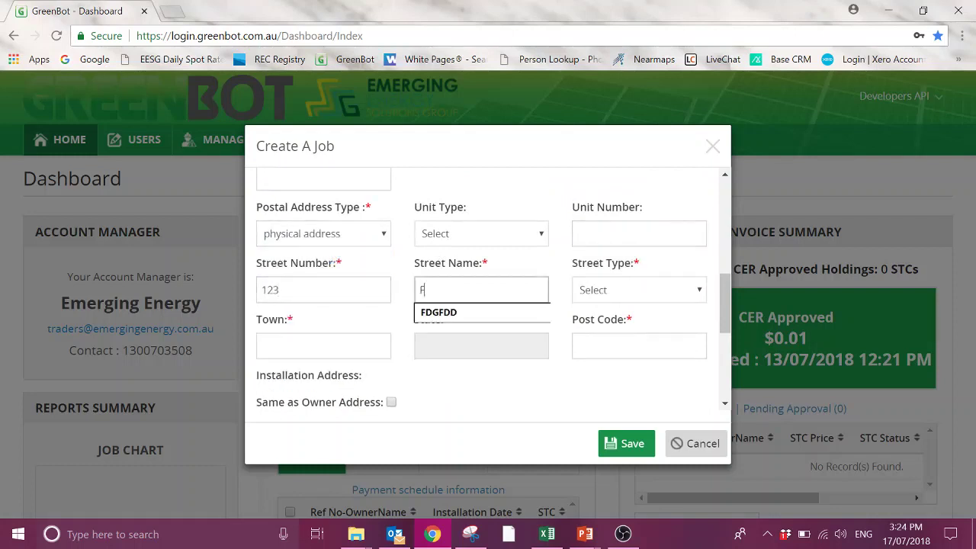
text(linders)
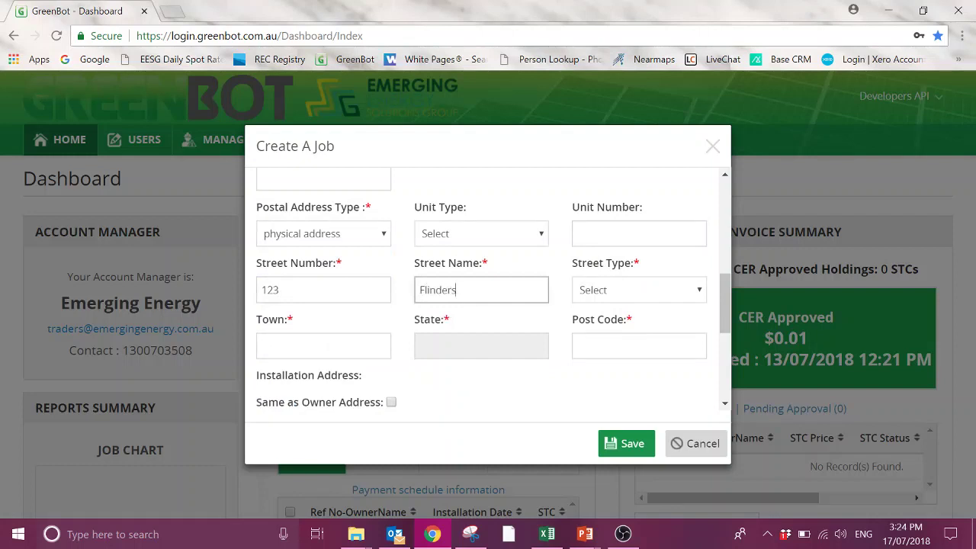
click(612, 285)
key(l)
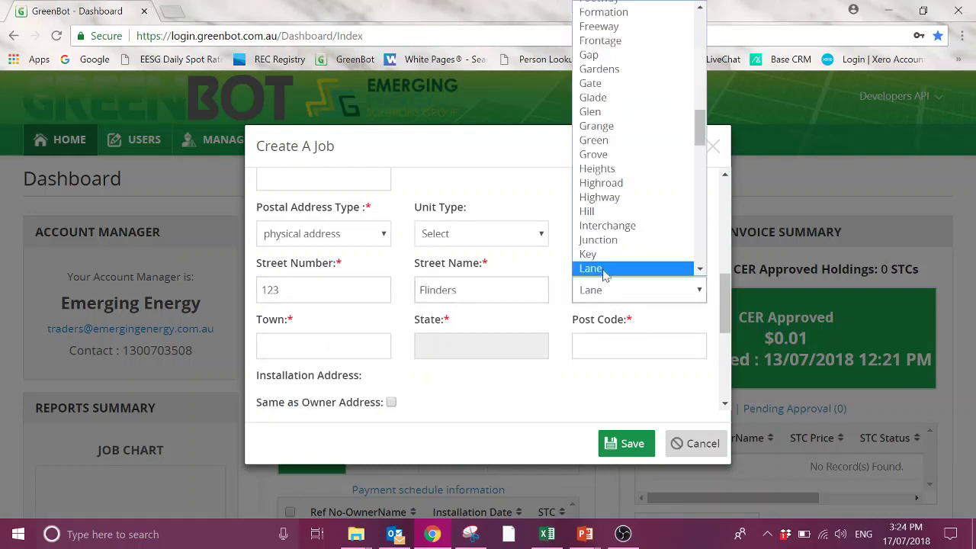
click(616, 271)
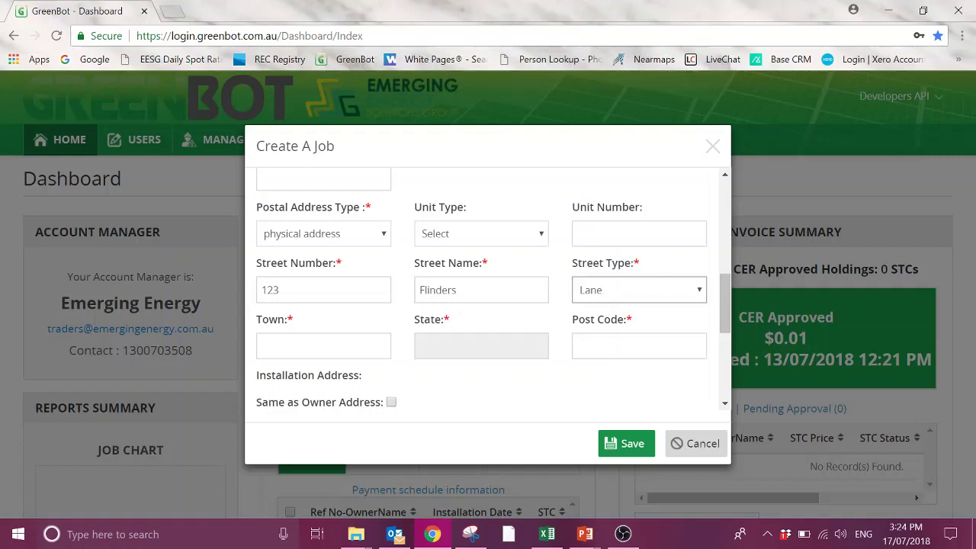
Enter the post code of the owner's address and accept the matching town and state suggestion.
click(674, 339)
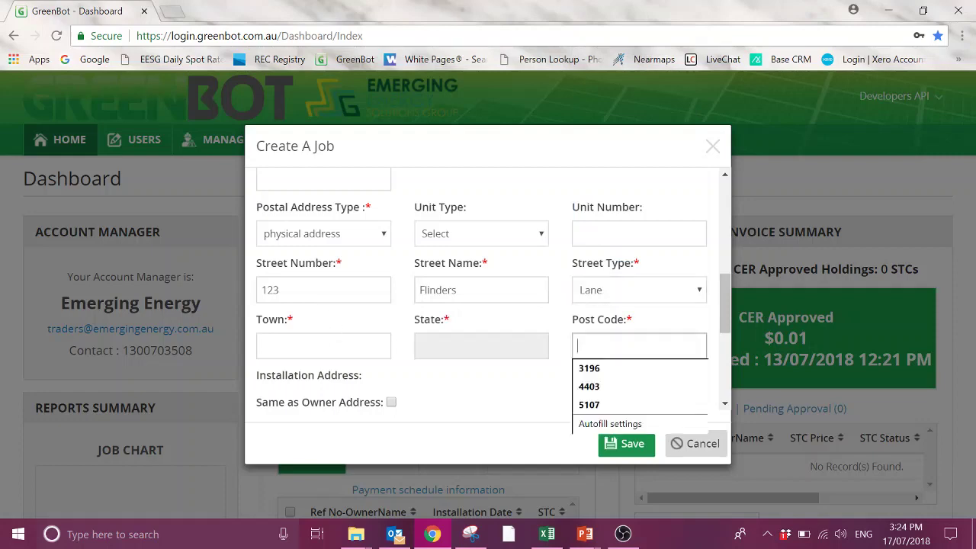
text(3000)
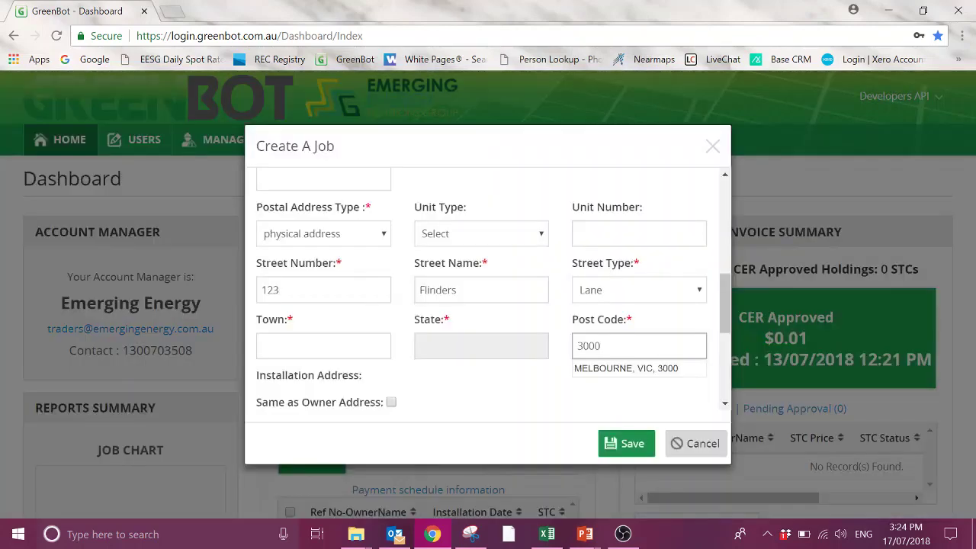
click(636, 369)
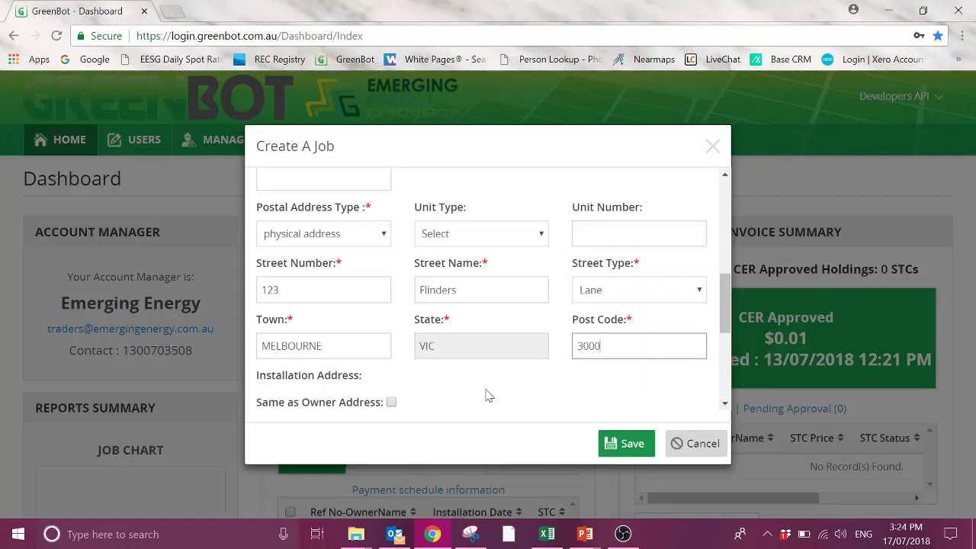
Mark the installation address as the same as the owner address and save the job.
scroll(471, 390, up, 2)
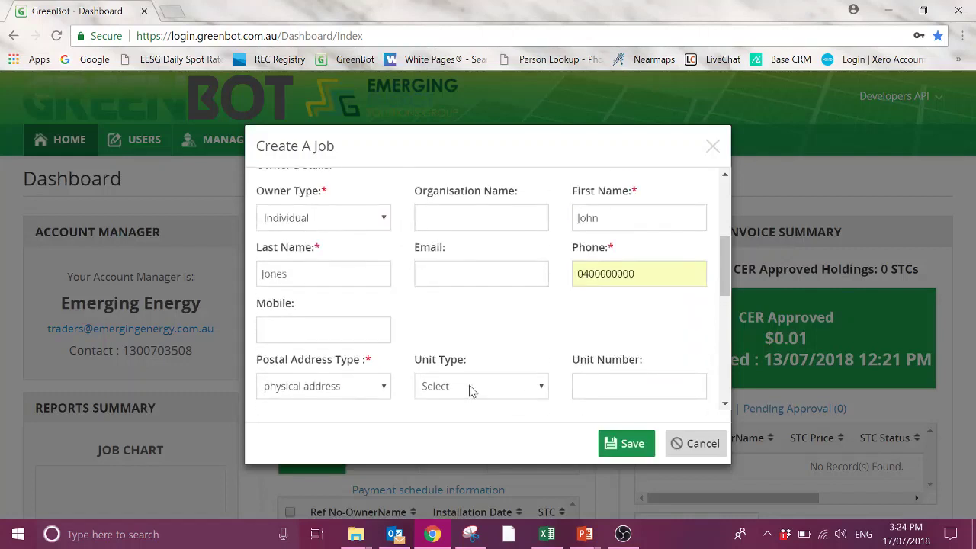
scroll(471, 390, up, 2)
scroll(359, 261, down, 4)
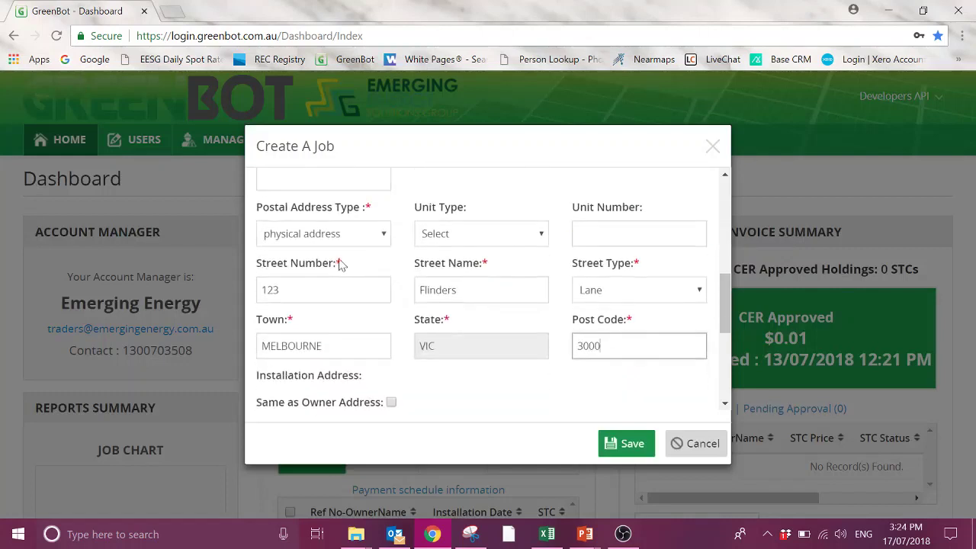
scroll(350, 263, down, 2)
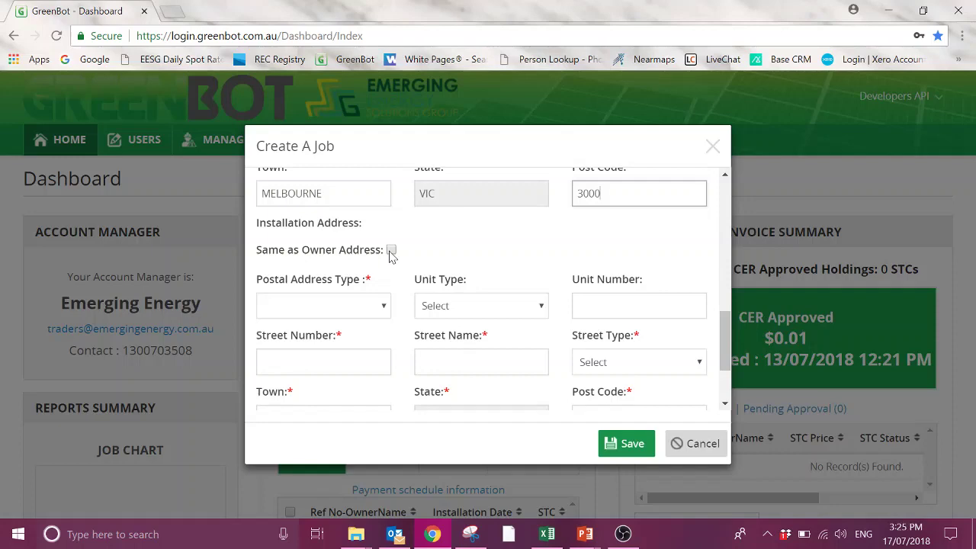
click(391, 251)
click(604, 441)
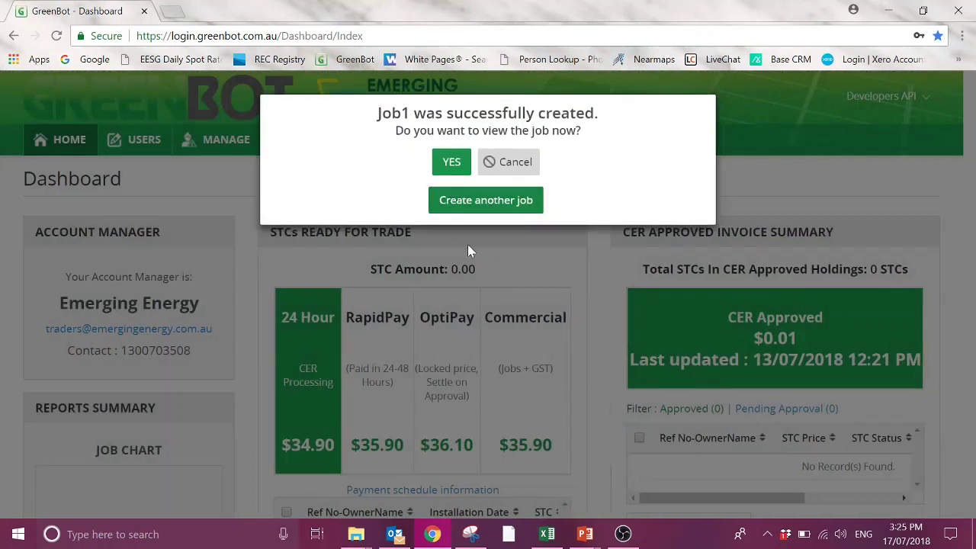
Open the newly created job and look over its job details page.
click(451, 162)
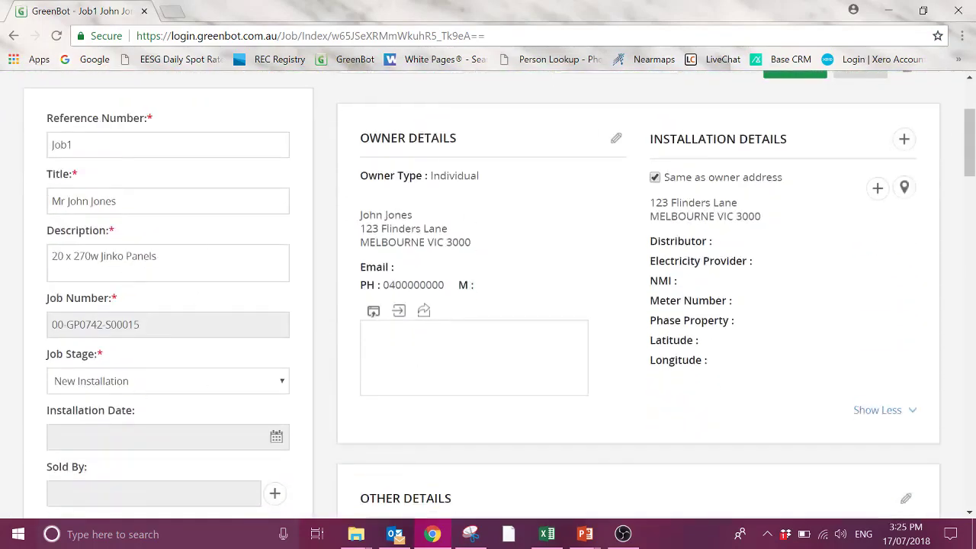
scroll(730, 271, down, 3)
scroll(730, 272, up, 5)
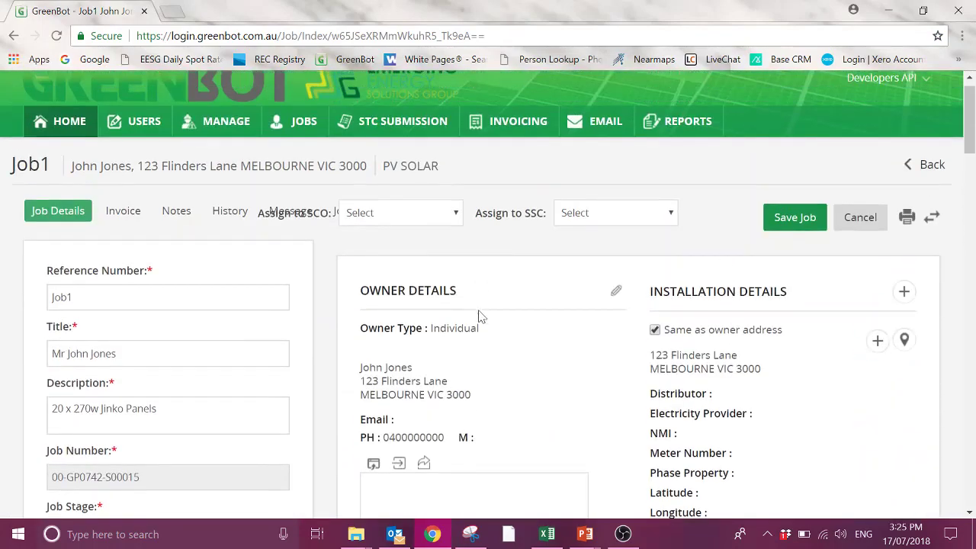
Switch the job to the tabular view and examine its basic details.
click(935, 222)
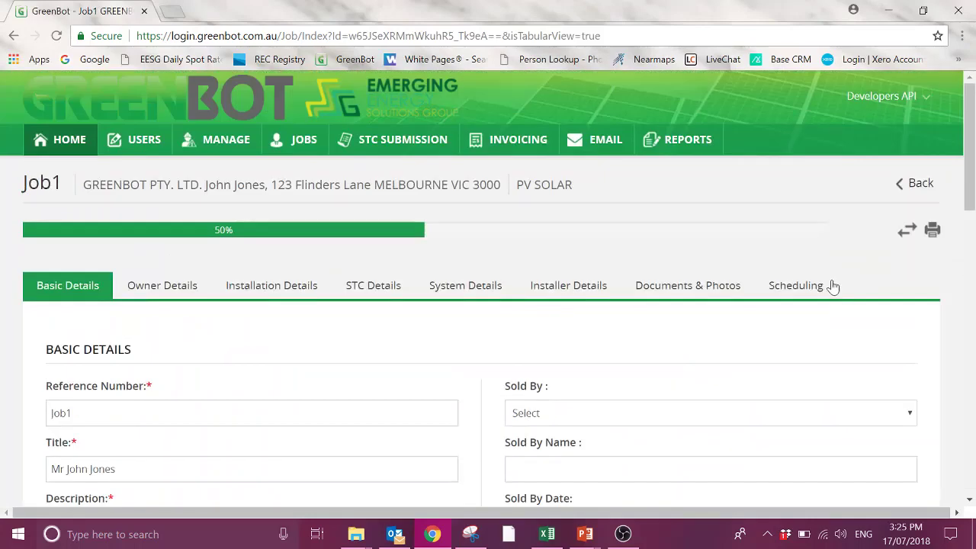
scroll(843, 290, up, 1)
scroll(231, 366, down, 2)
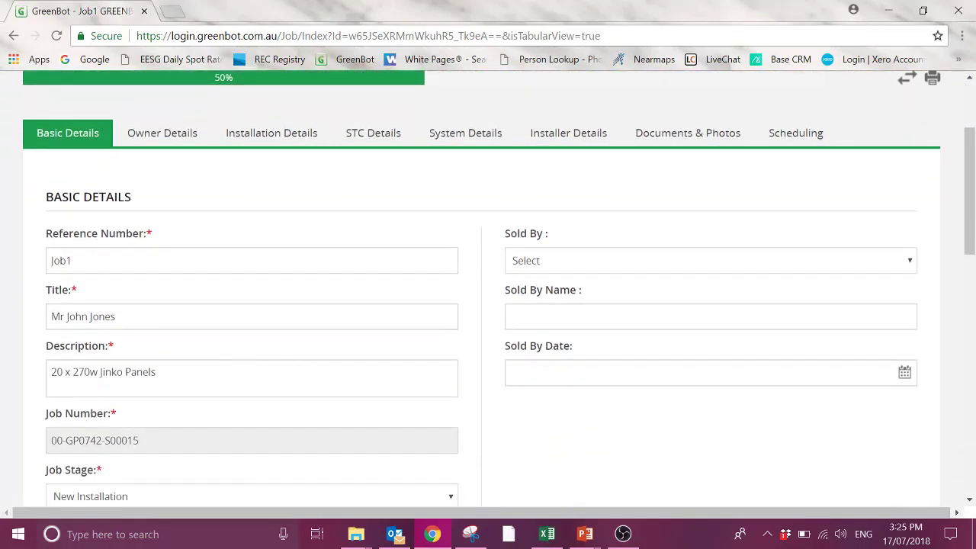
scroll(168, 336, down, 3)
scroll(168, 349, up, 3)
scroll(181, 246, down, 1)
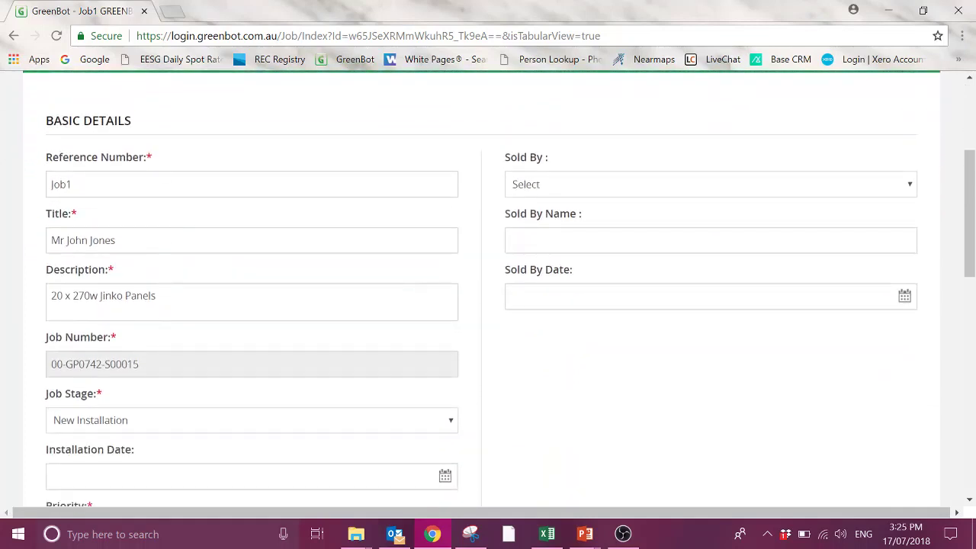
scroll(585, 260, up, 2)
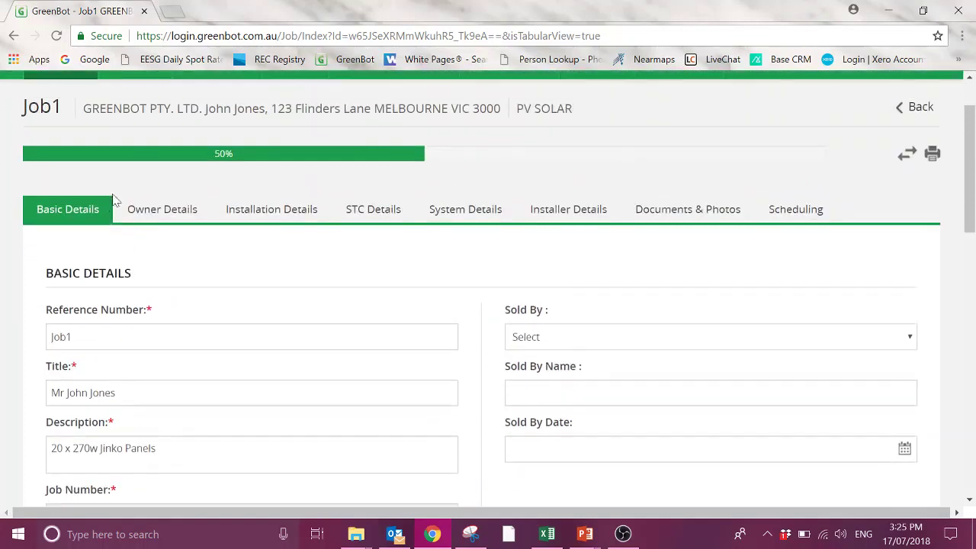
Look through the job's owner, installation, STC and system details in the tabular view.
click(156, 222)
click(238, 222)
click(368, 220)
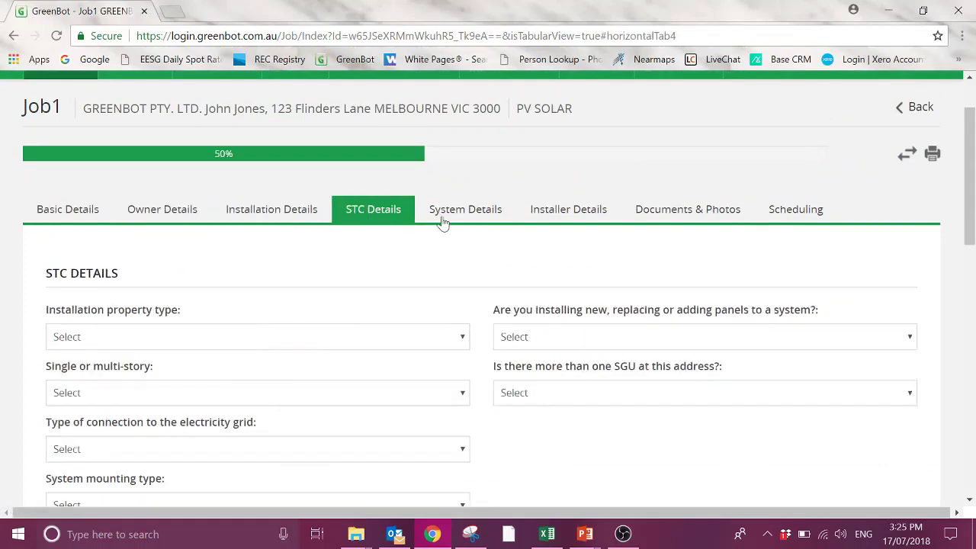
click(462, 218)
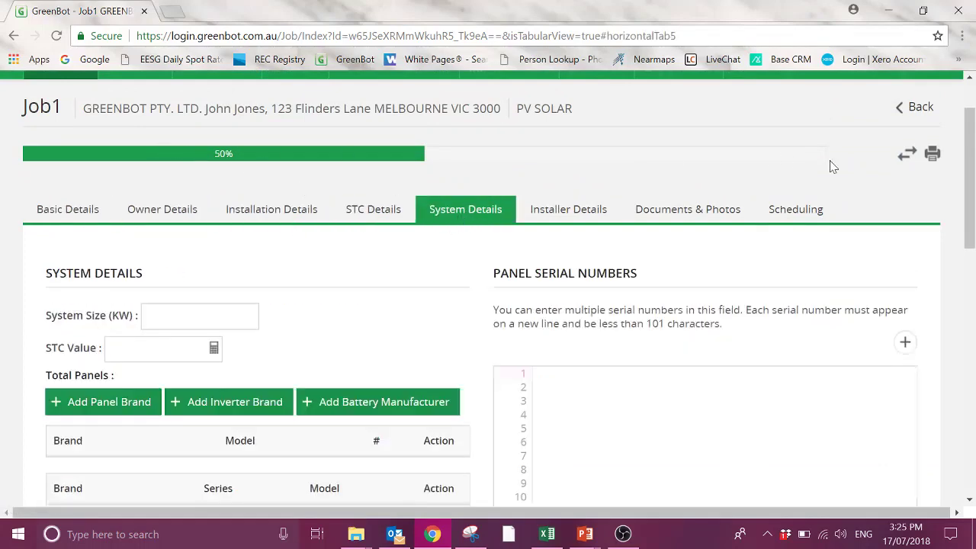
Return the job to the single-page view and examine its sections down to the system details and panel serial numbers.
click(906, 153)
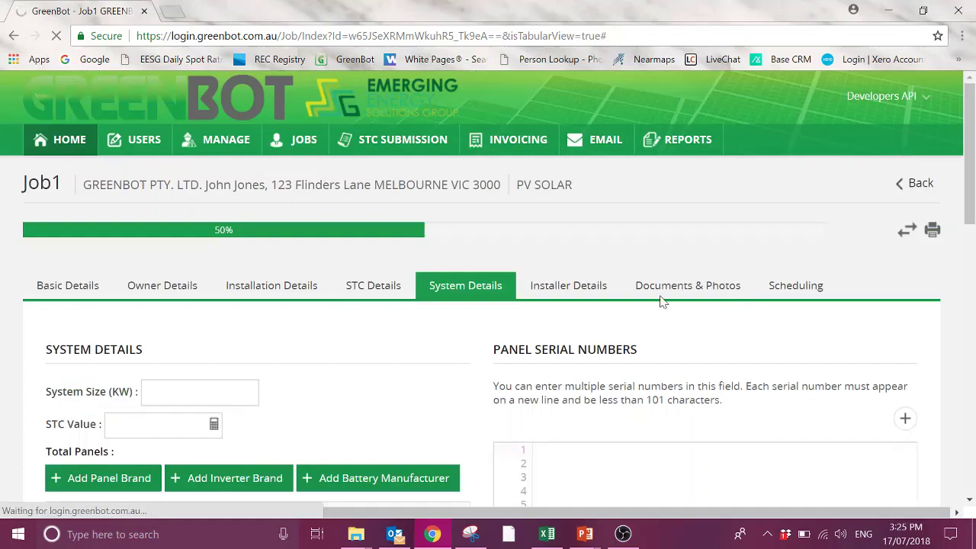
scroll(584, 220, down, 10)
scroll(568, 221, up, 4)
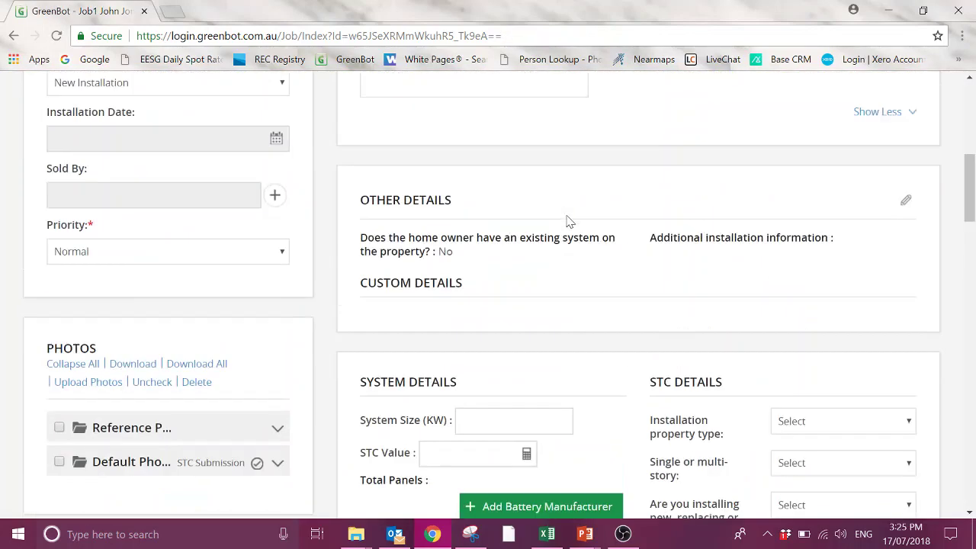
scroll(568, 221, up, 4)
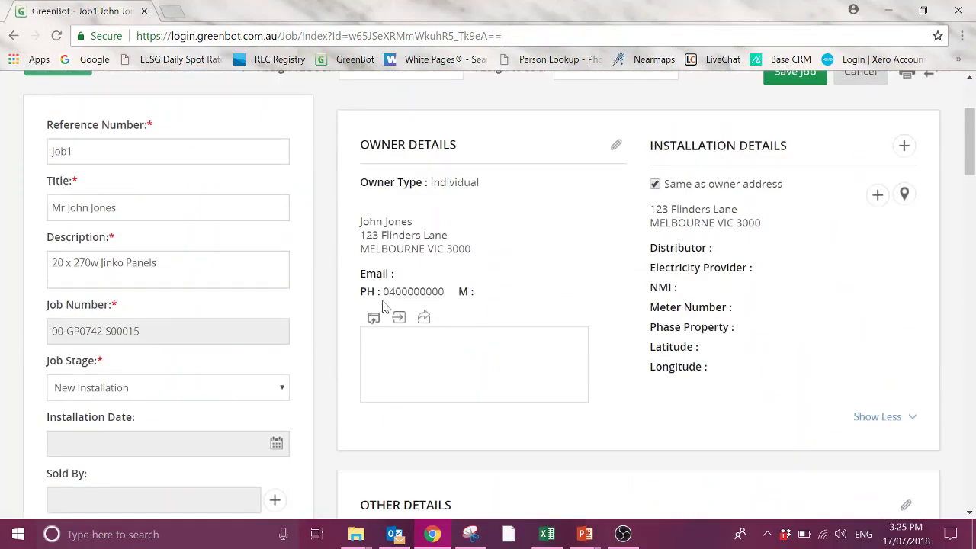
scroll(385, 305, up, 2)
scroll(383, 298, down, 4)
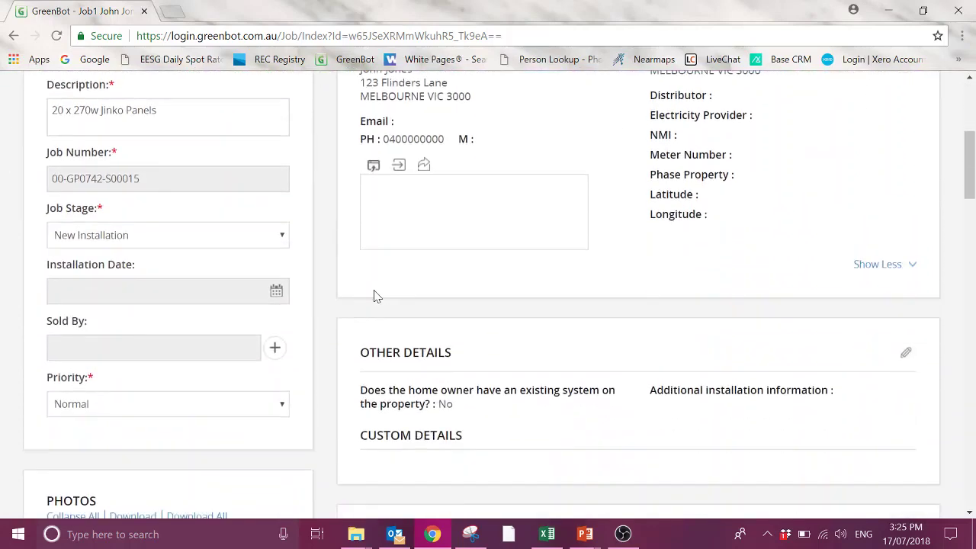
scroll(378, 295, down, 3)
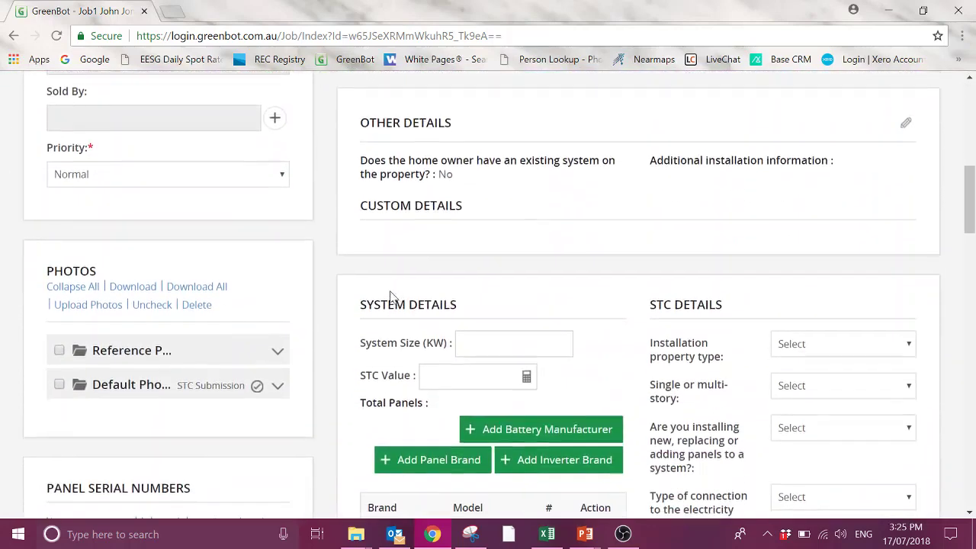
scroll(374, 294, down, 2)
scroll(286, 321, down, 1)
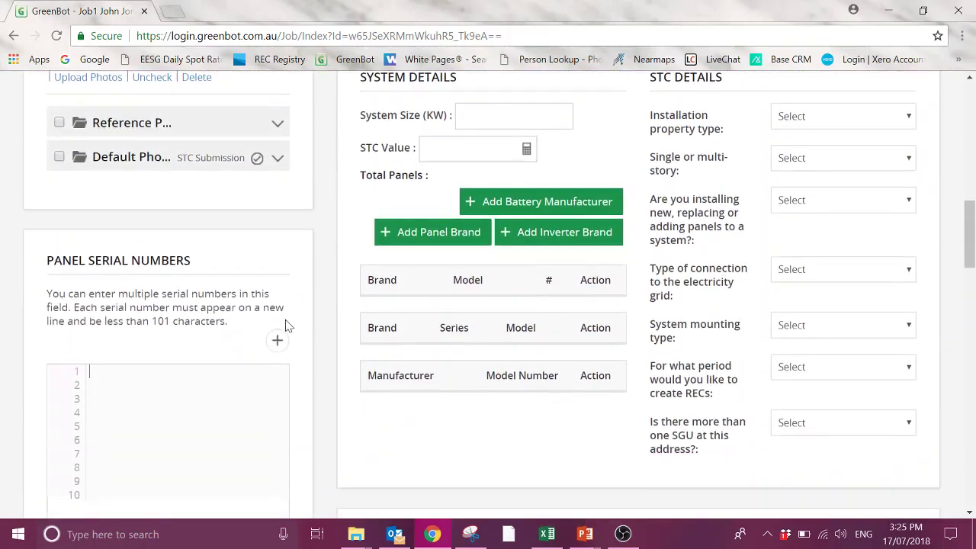
In the STC details, set the installation property type to Residential, the building to Single story and the panel installation to New.
scroll(343, 305, up, 2)
scroll(534, 267, down, 1)
click(793, 195)
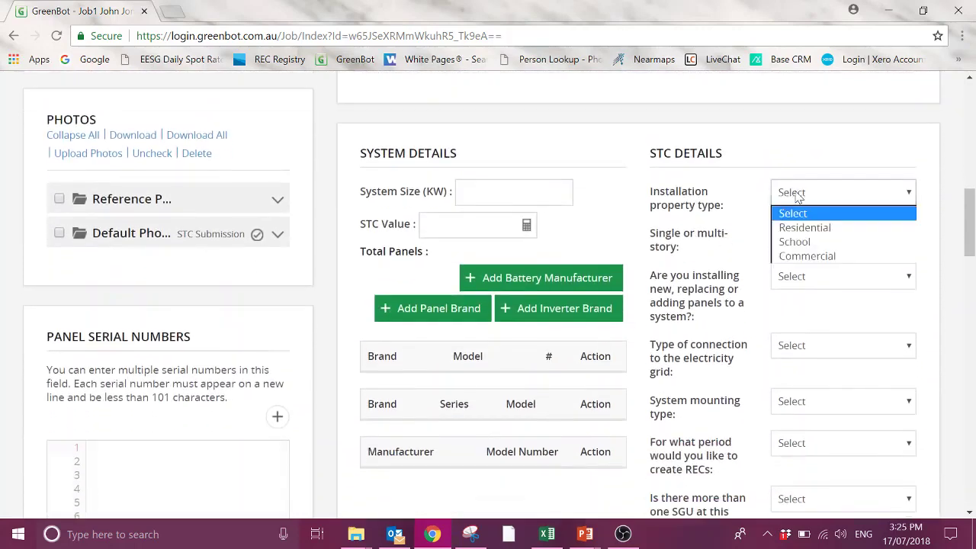
click(858, 229)
scroll(671, 227, down, 1)
click(825, 158)
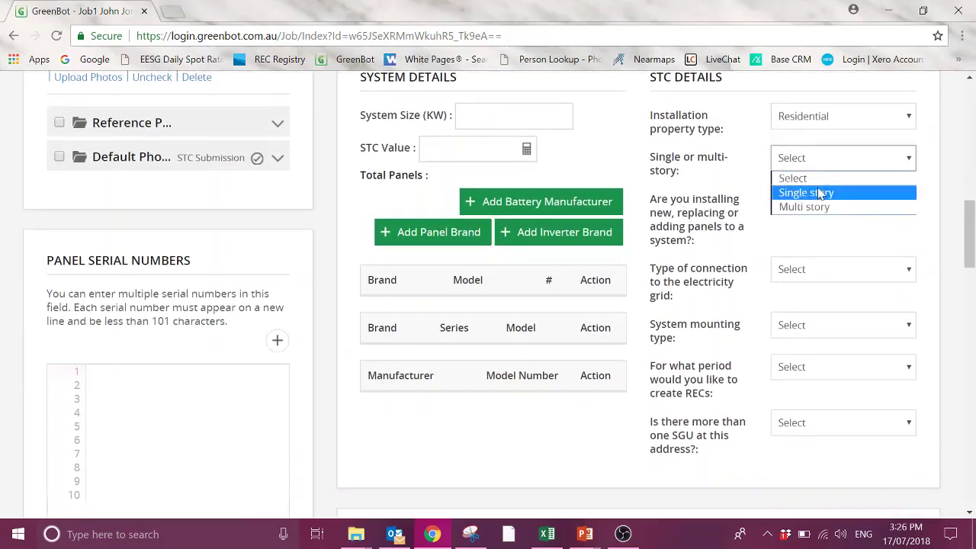
click(819, 194)
click(824, 199)
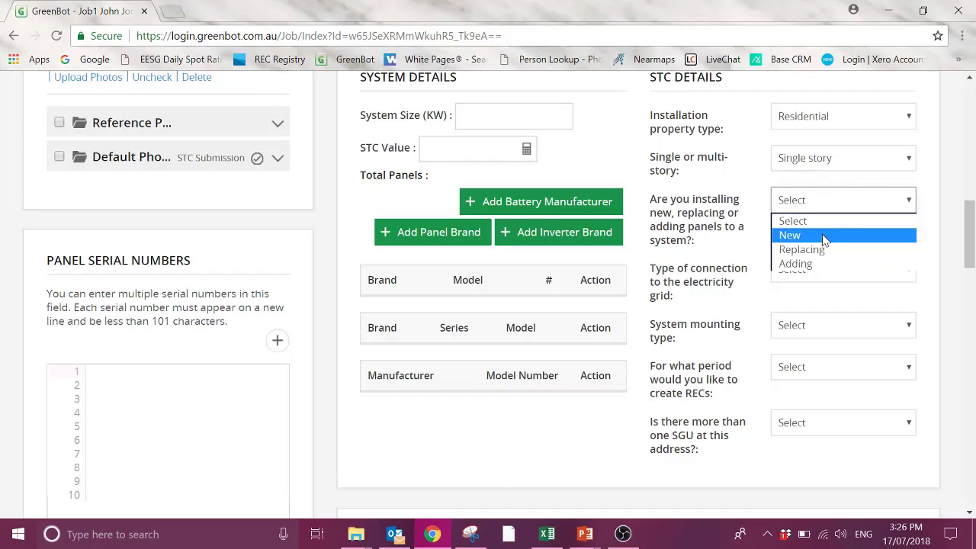
click(823, 236)
Set the grid connection type to connected to an electricity grid and the system mounting type to Building or structure.
click(812, 268)
click(808, 305)
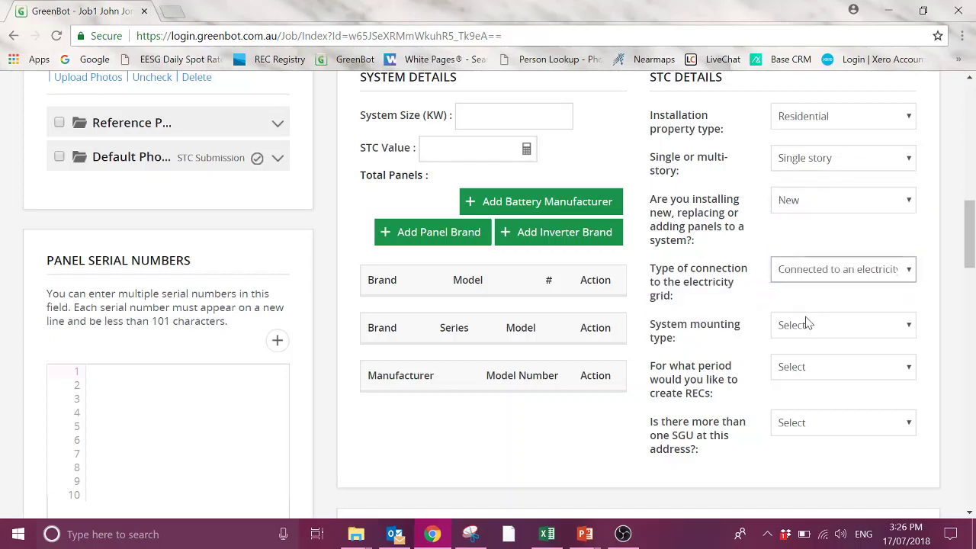
click(808, 324)
click(825, 361)
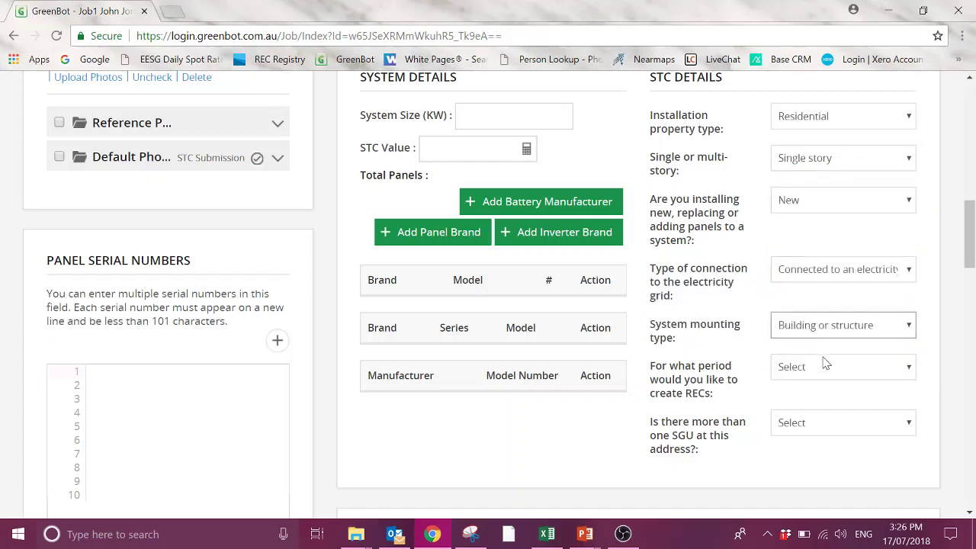
Set the REC creation period to Thirteen years and answer No to more than one SGU at the address.
click(824, 367)
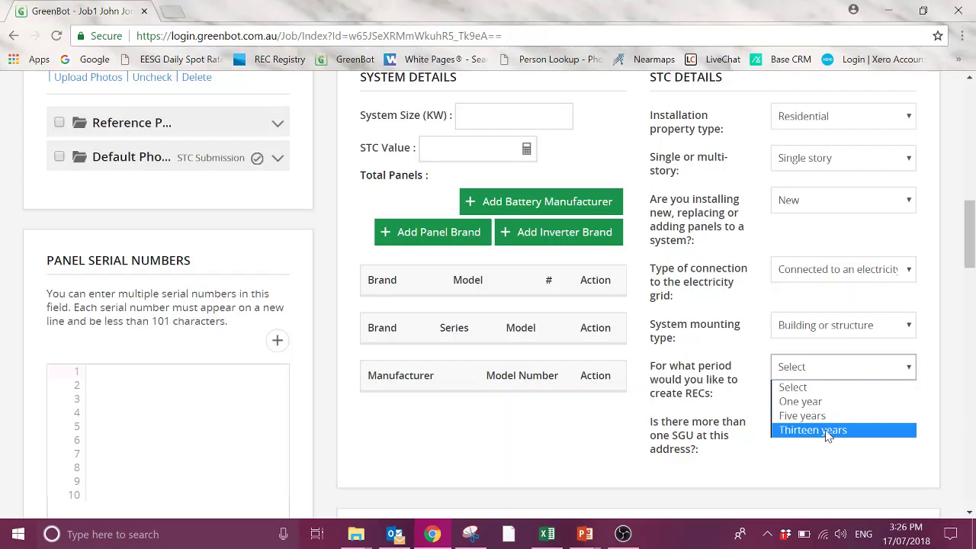
click(828, 432)
scroll(751, 388, down, 1)
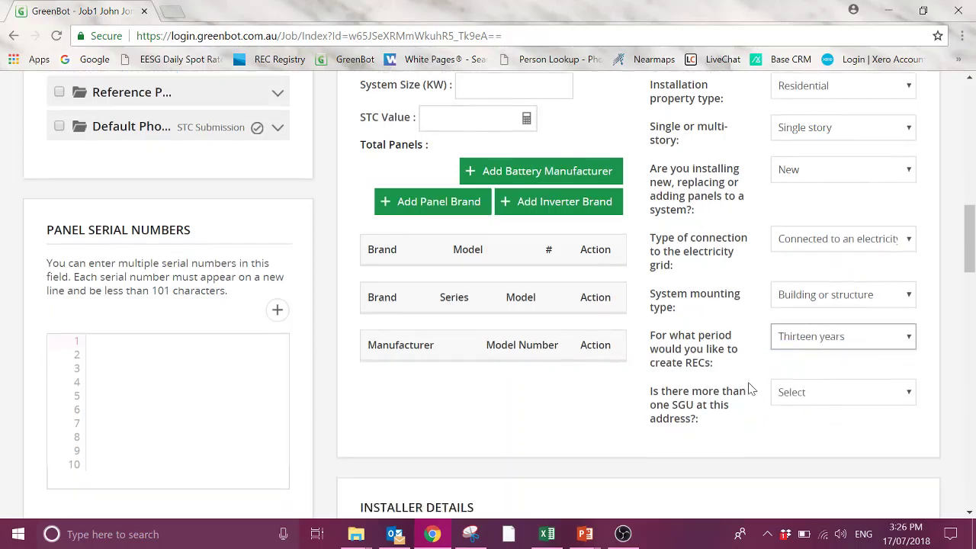
click(795, 348)
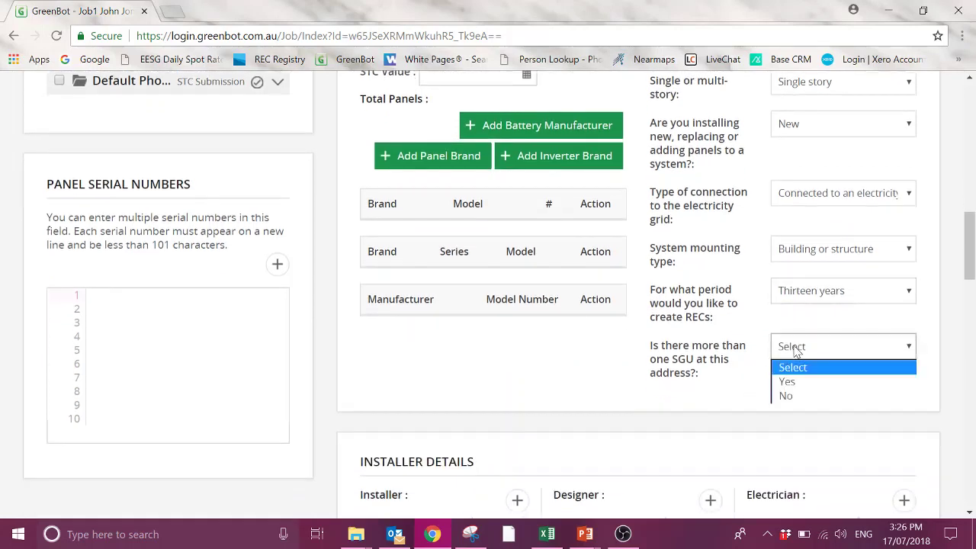
click(785, 396)
scroll(785, 398, up, 2)
scroll(791, 400, down, 2)
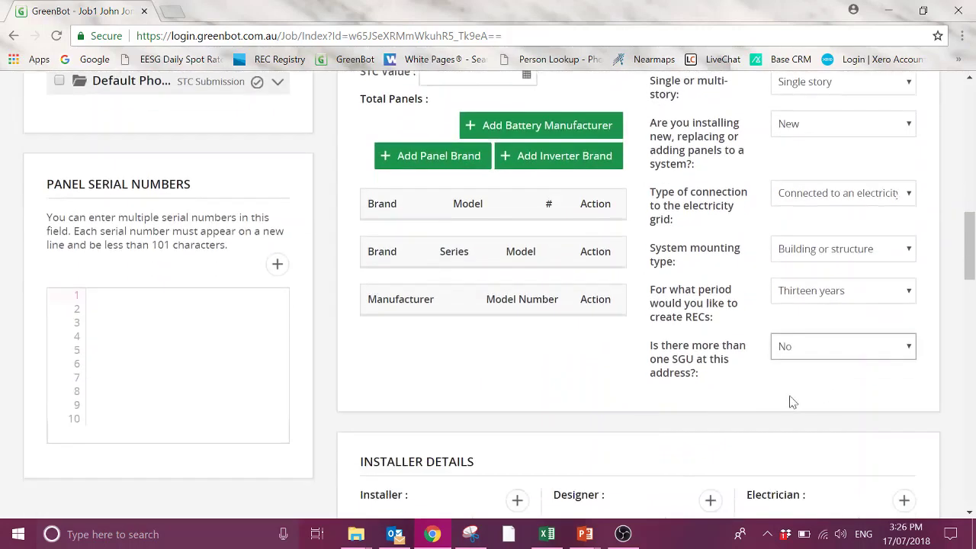
scroll(792, 401, up, 3)
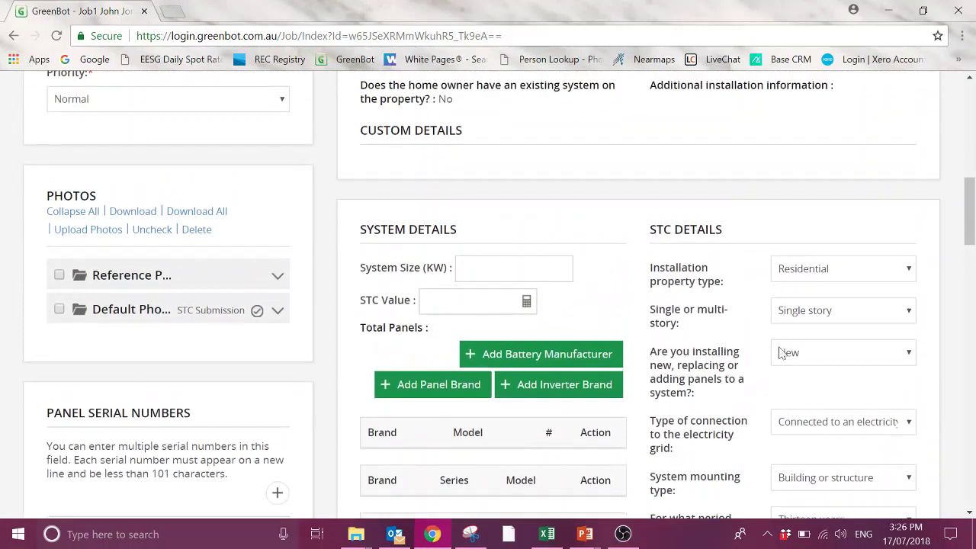
Set the system size to 5.1 kW in the system details.
scroll(719, 315, up, 4)
scroll(720, 316, down, 4)
click(566, 267)
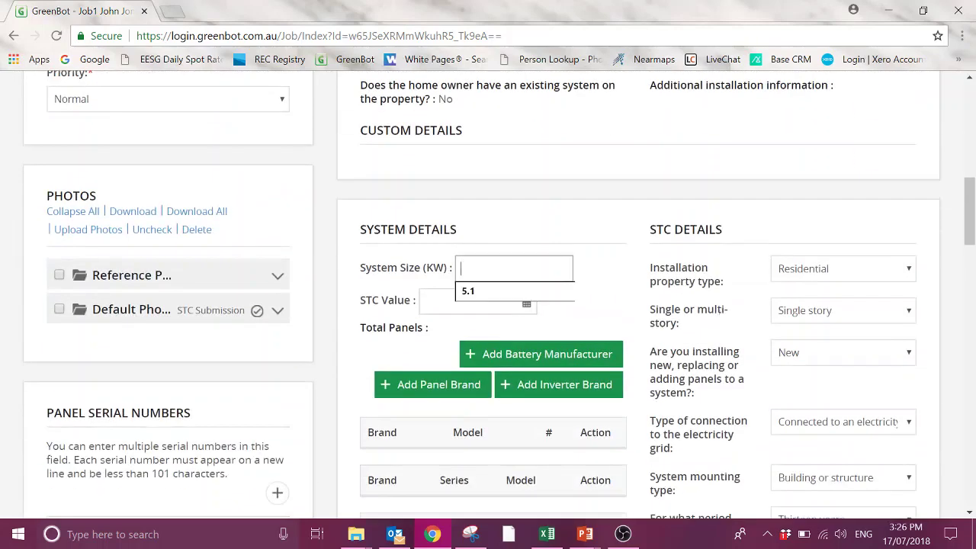
click(518, 290)
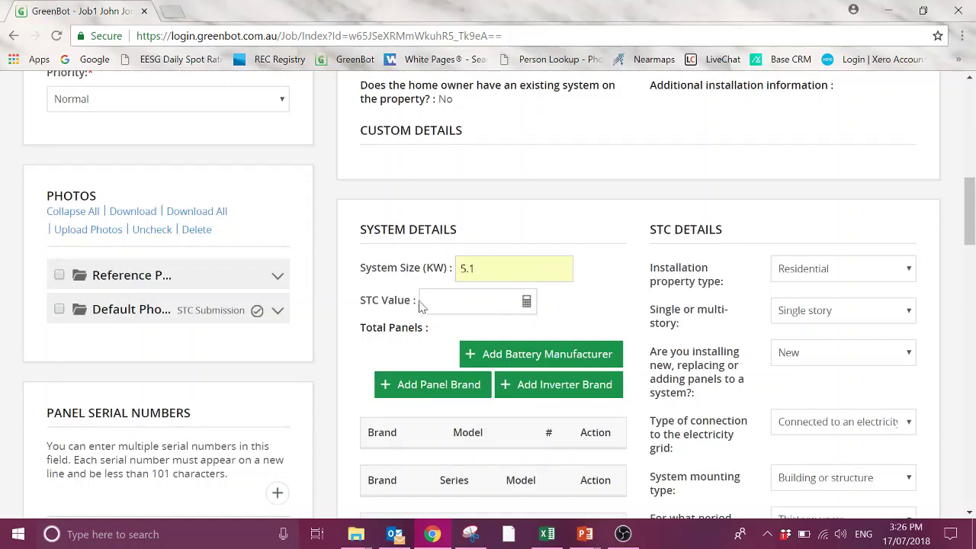
Set the installation date to 19/07/2018 and calculate the STC value for the system.
scroll(221, 237, up, 2)
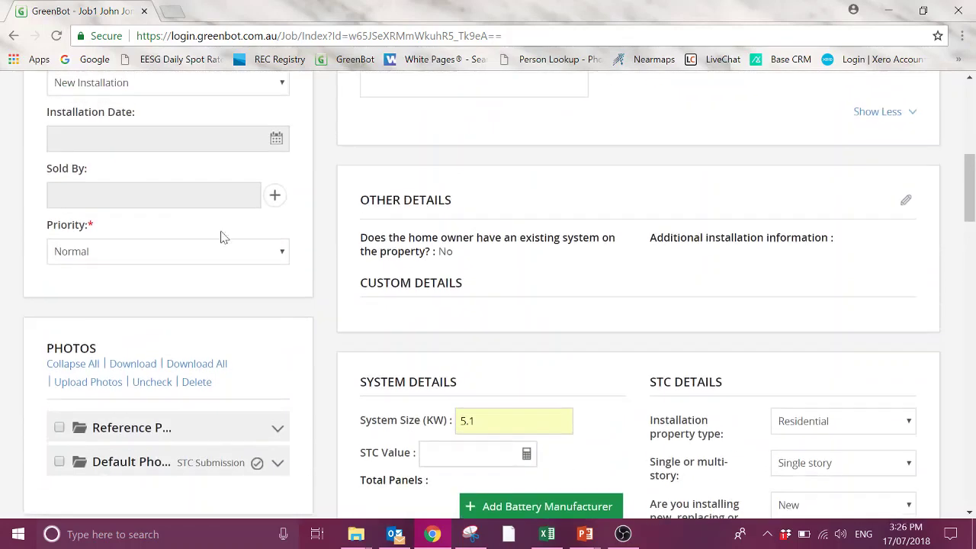
click(168, 138)
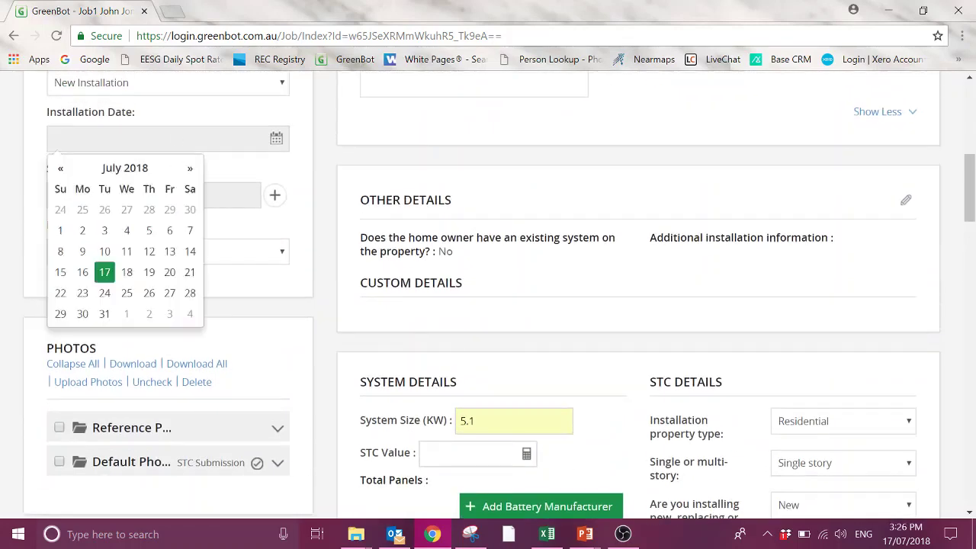
click(151, 271)
scroll(551, 292, down, 2)
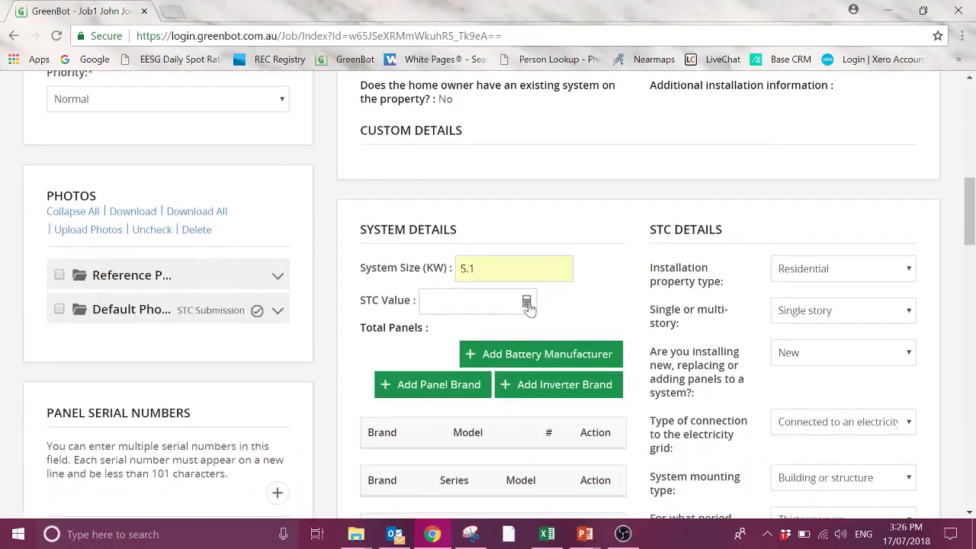
click(527, 303)
Add the panel brand Jinko Solar Co Ltd with model JKM270P-60 and 20 panels, and save it.
scroll(604, 318, down, 2)
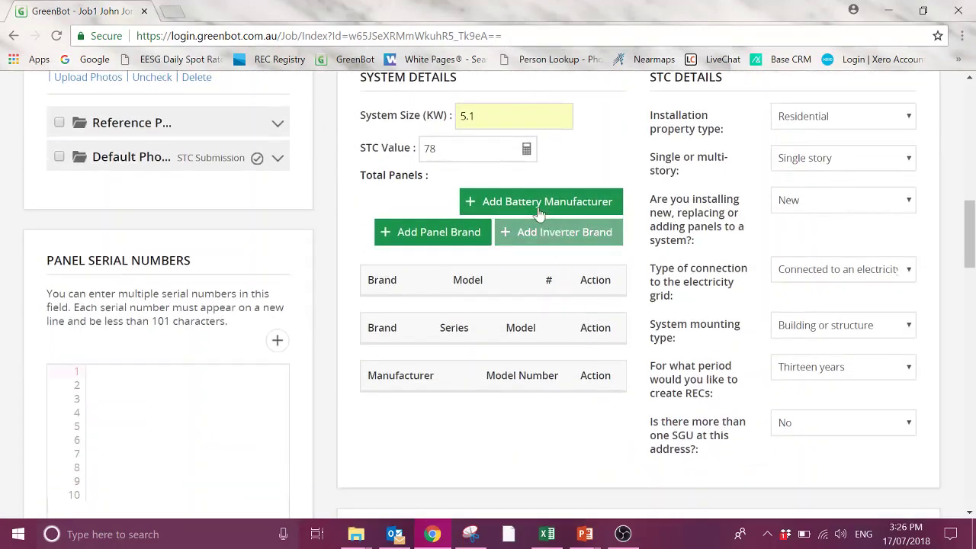
click(407, 240)
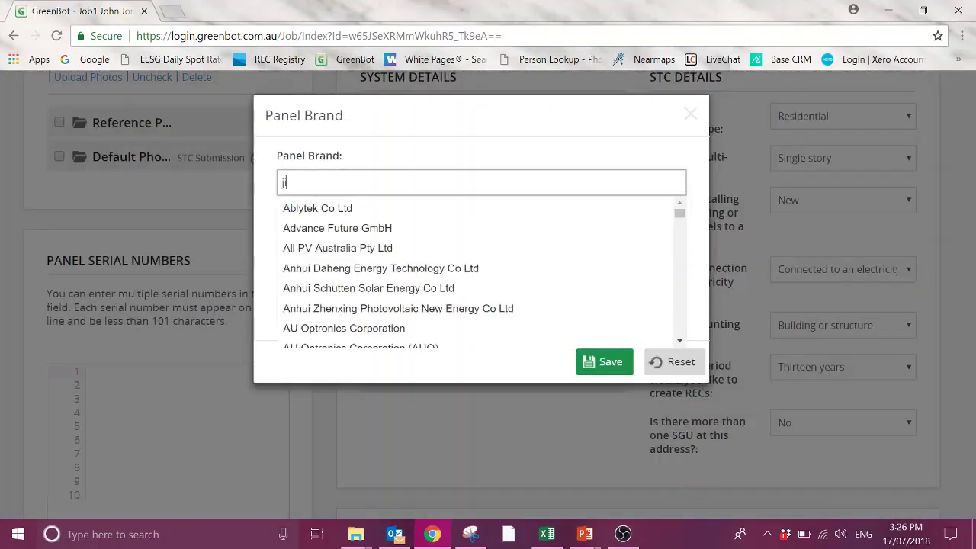
click(355, 207)
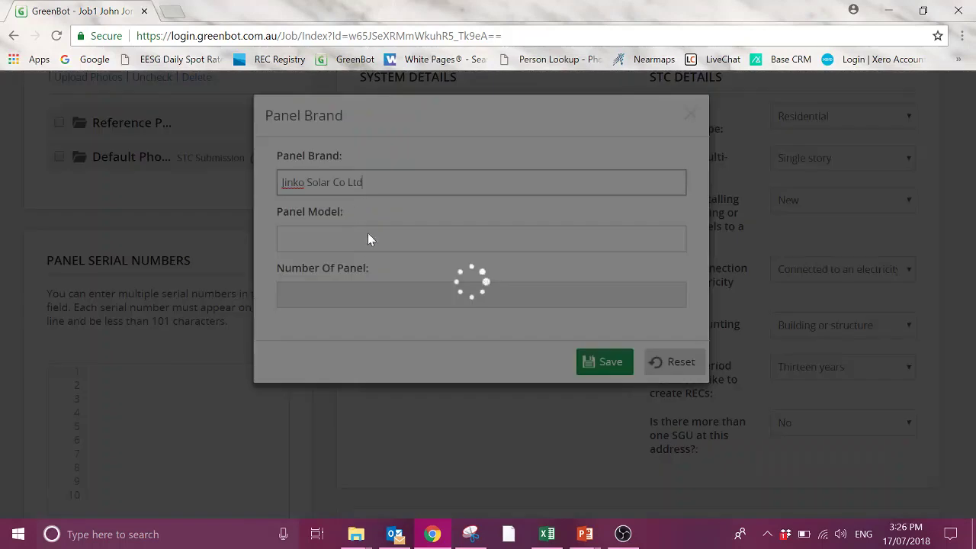
click(367, 236)
text(2)
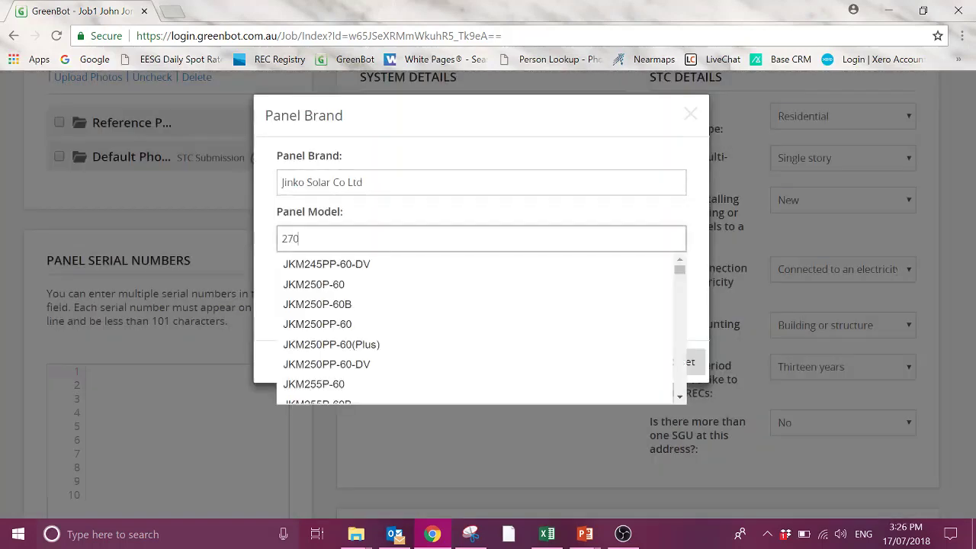
text(70)
click(356, 262)
click(381, 294)
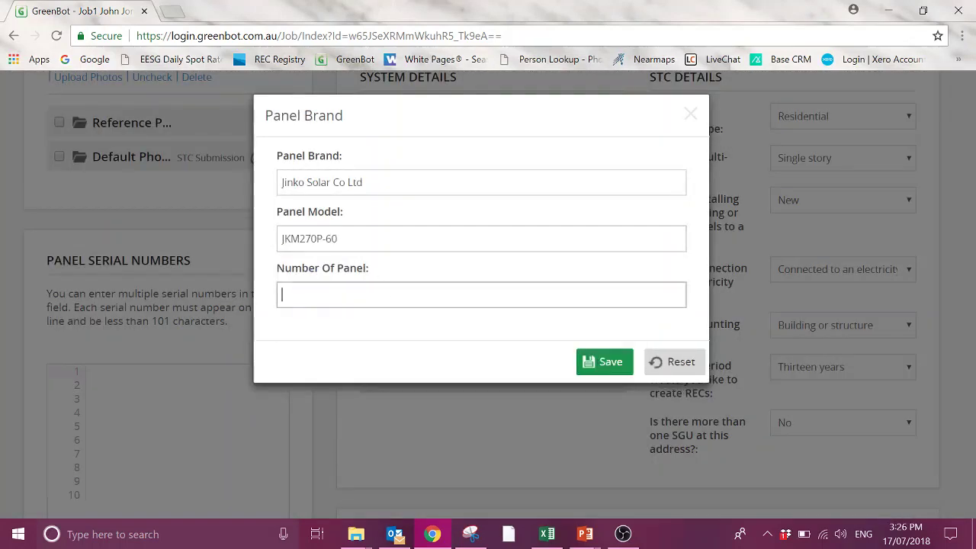
click(619, 369)
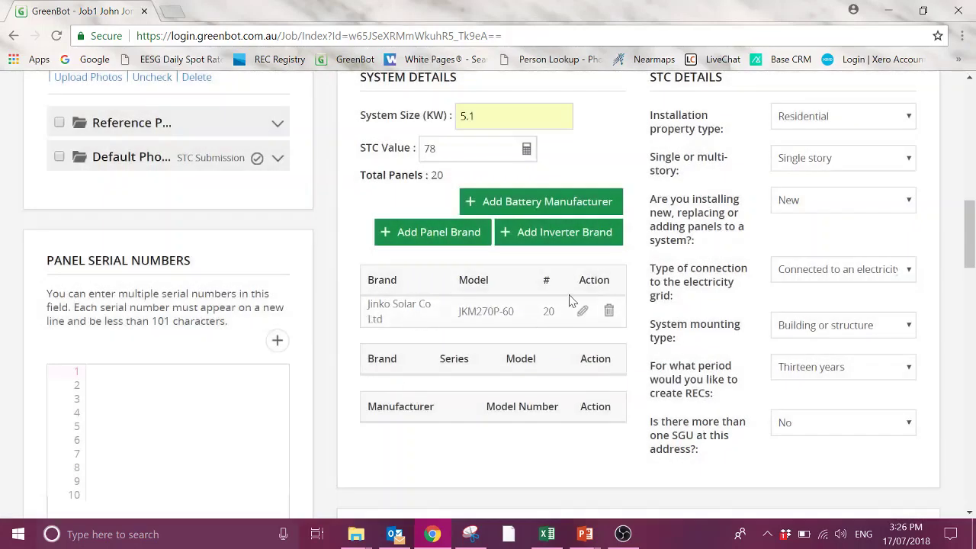
Add an inverter with brand Fronius Australia Pty Ltd, series Primo and model 3.0-1, and save it.
click(561, 237)
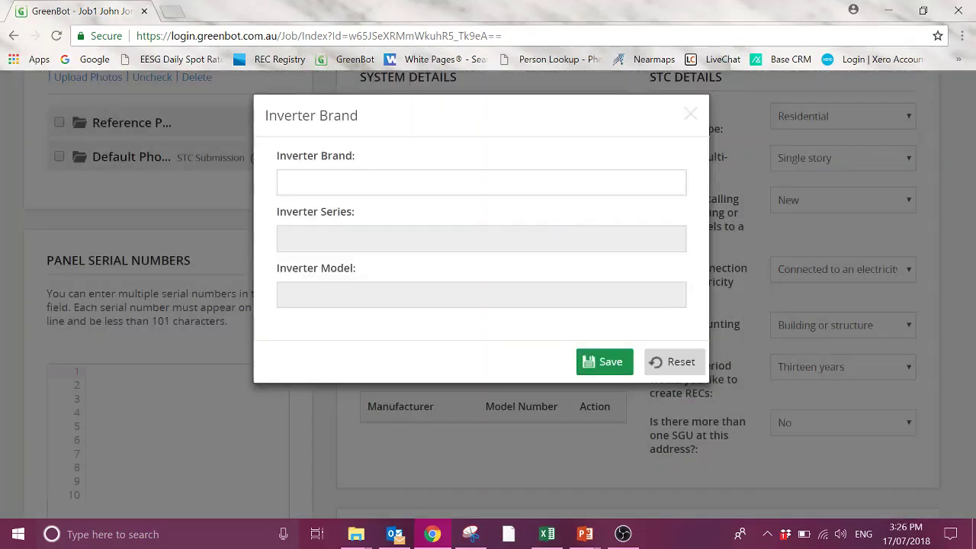
text(from)
key(BackSpace)
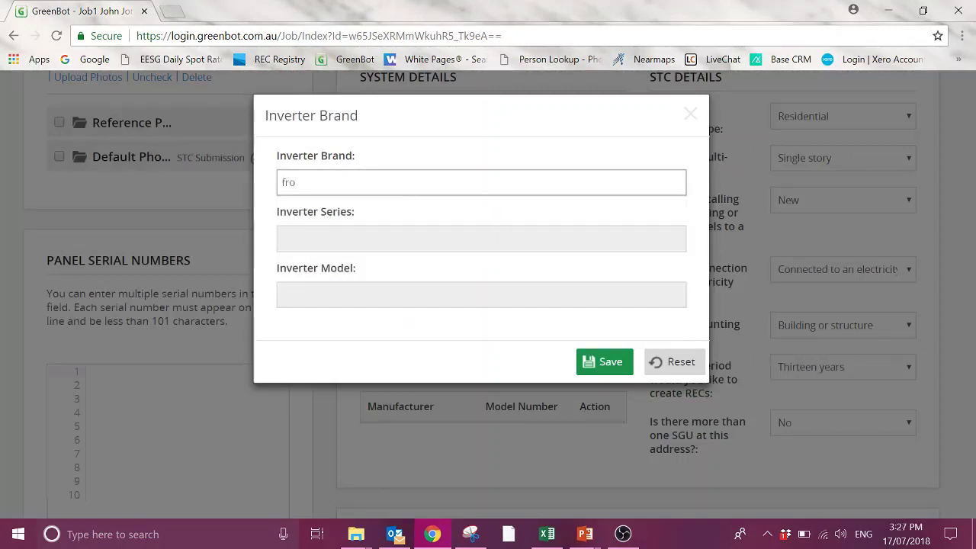
text(n)
key(Down)
key(Return)
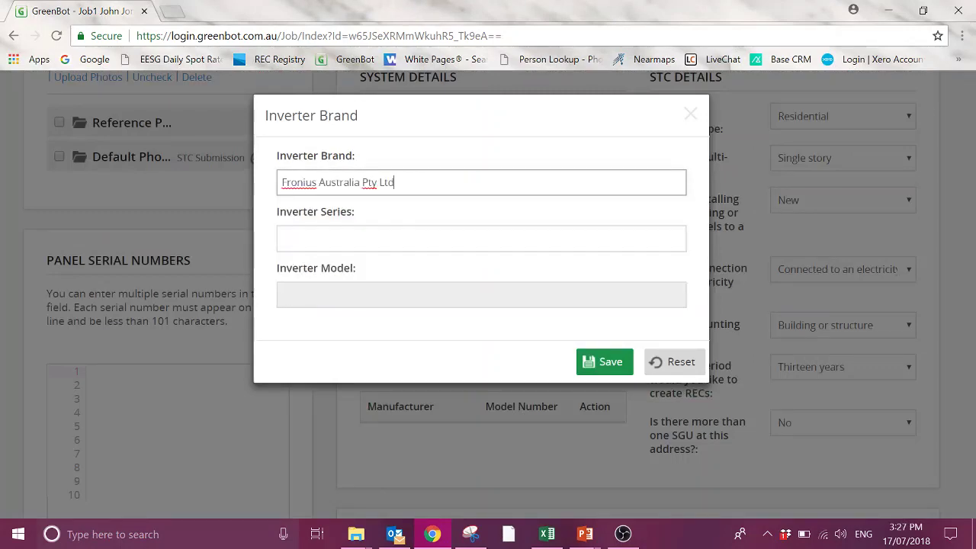
key(Down)
key(Down)
key(Return)
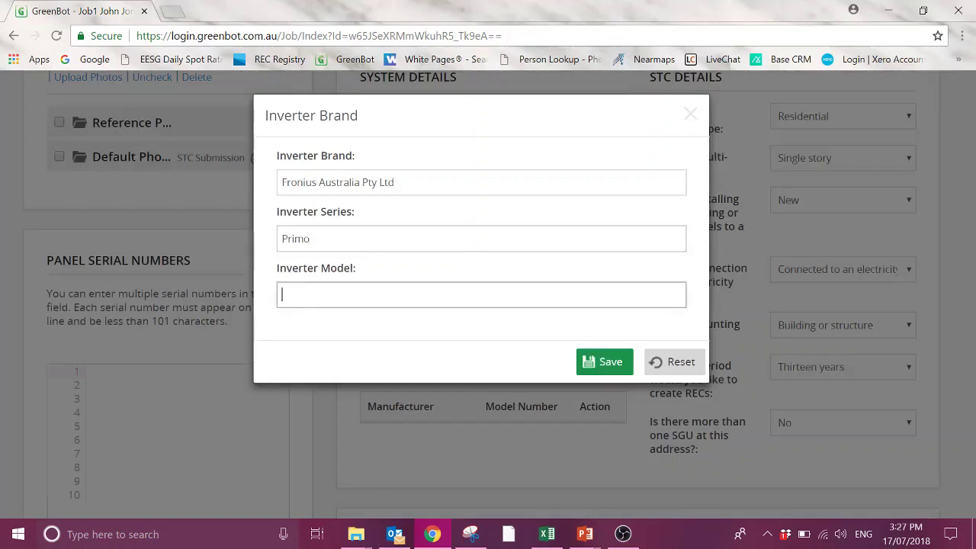
click(339, 328)
click(587, 370)
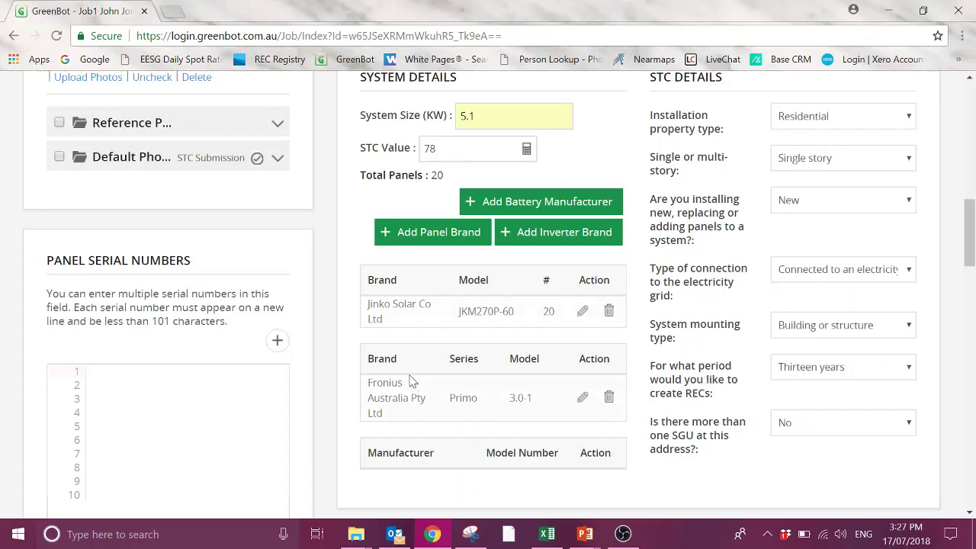
Add a second inverter of the same Fronius Australia Pty Ltd Primo 3.0-1 type to the system details.
click(564, 232)
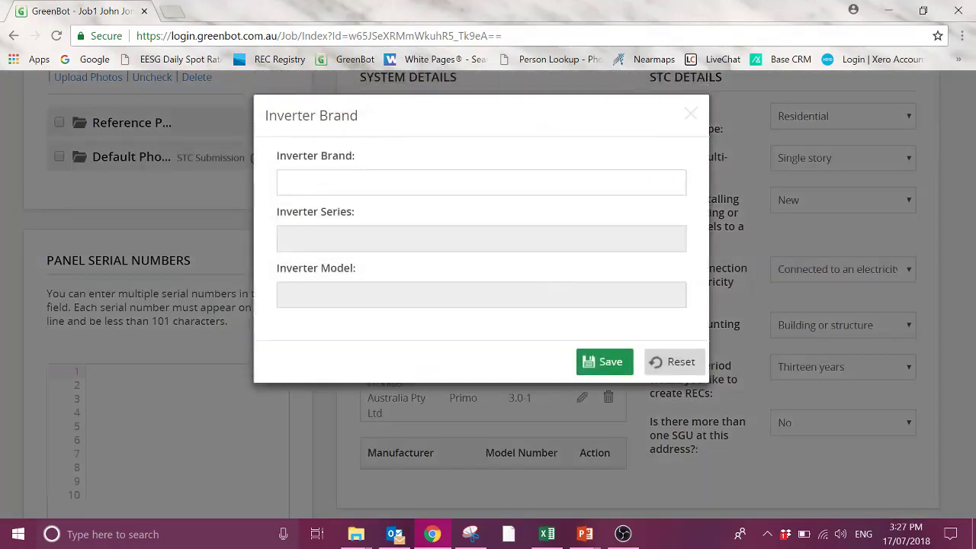
click(305, 181)
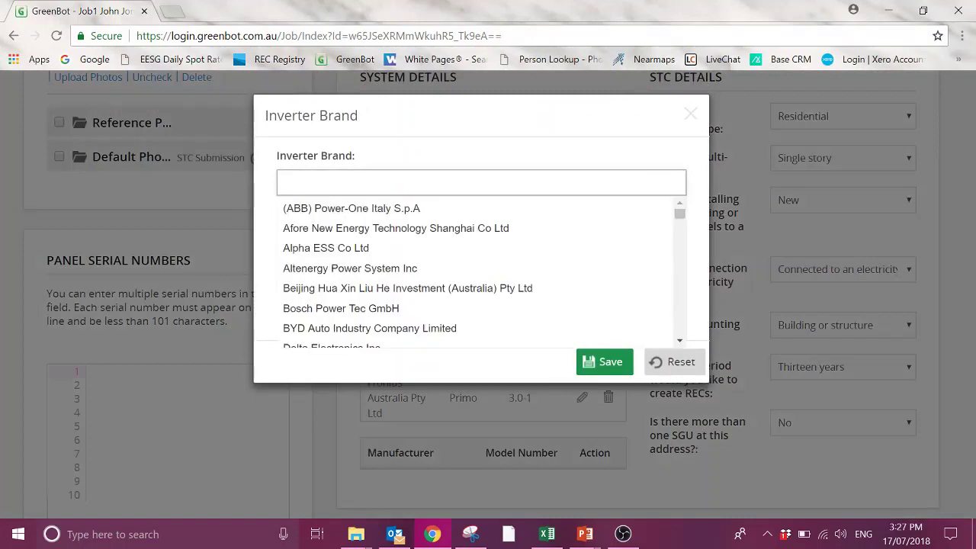
key(Down)
key(Return)
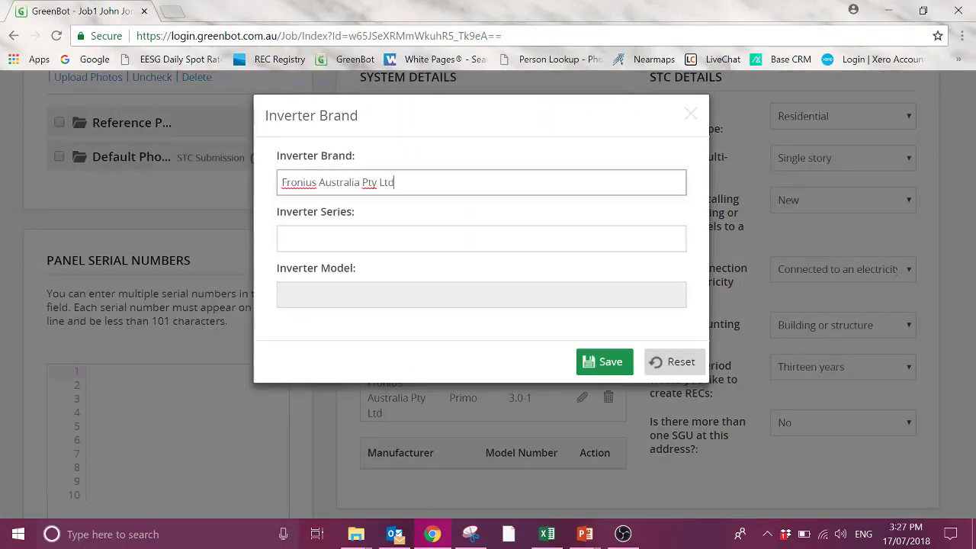
click(329, 238)
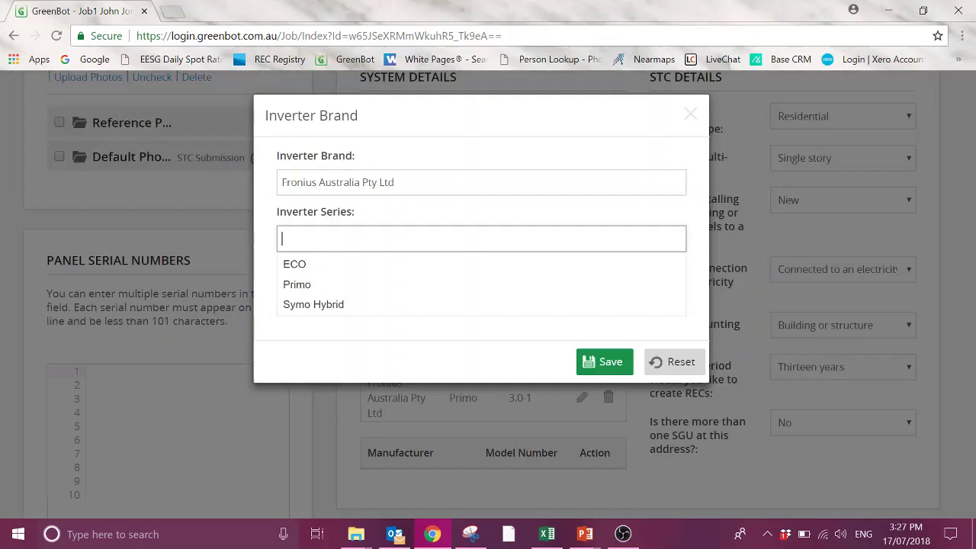
click(324, 284)
click(328, 319)
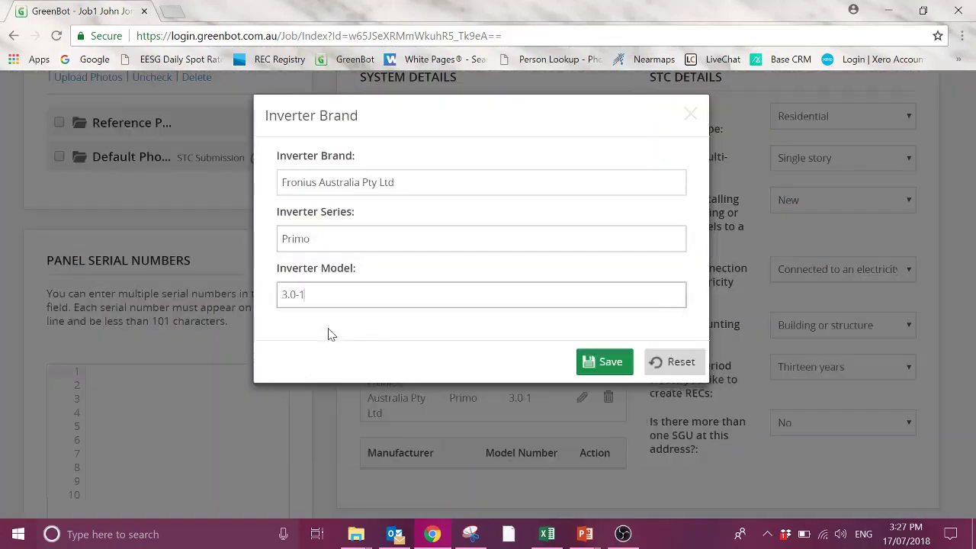
click(599, 361)
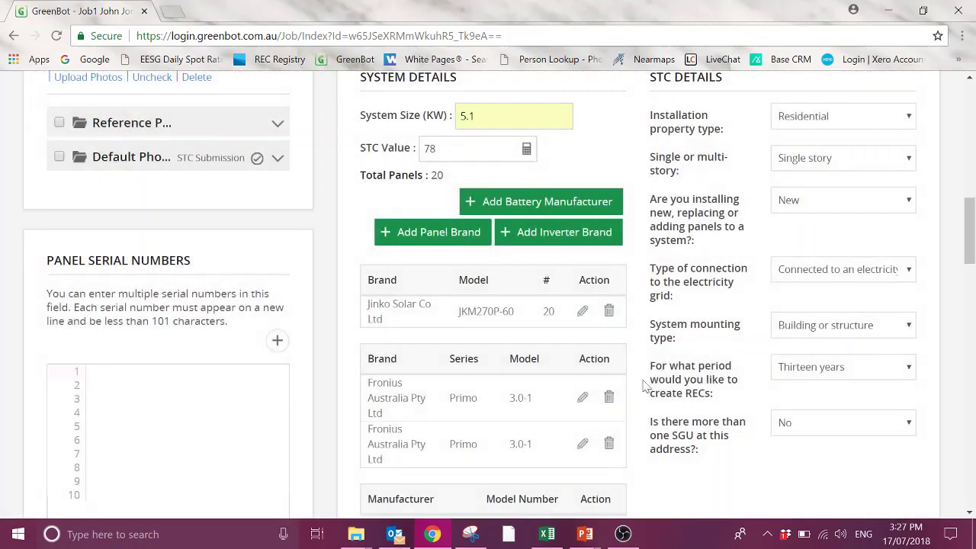
Save the job, review the list of missing requirements and choose to continue anyway.
scroll(560, 369, down, 5)
scroll(534, 372, down, 5)
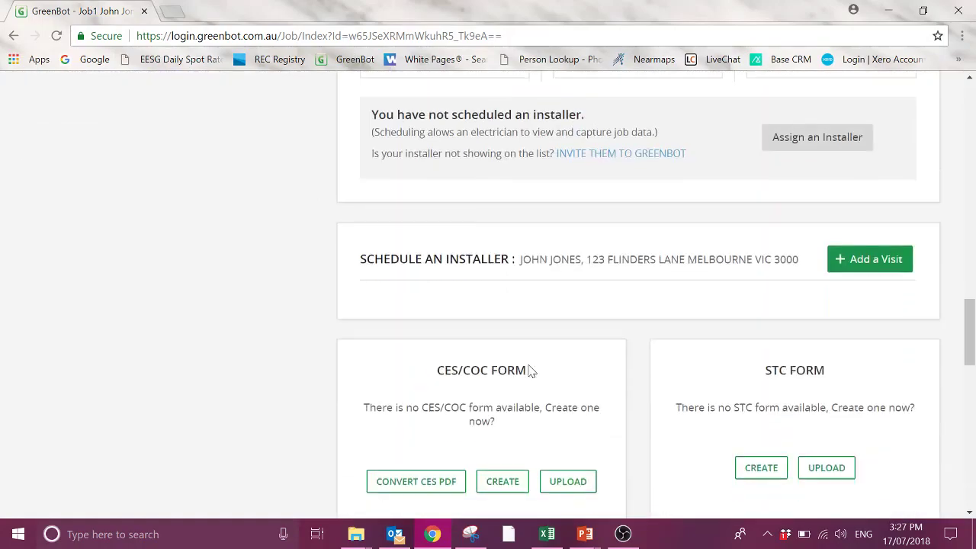
scroll(579, 371, up, 15)
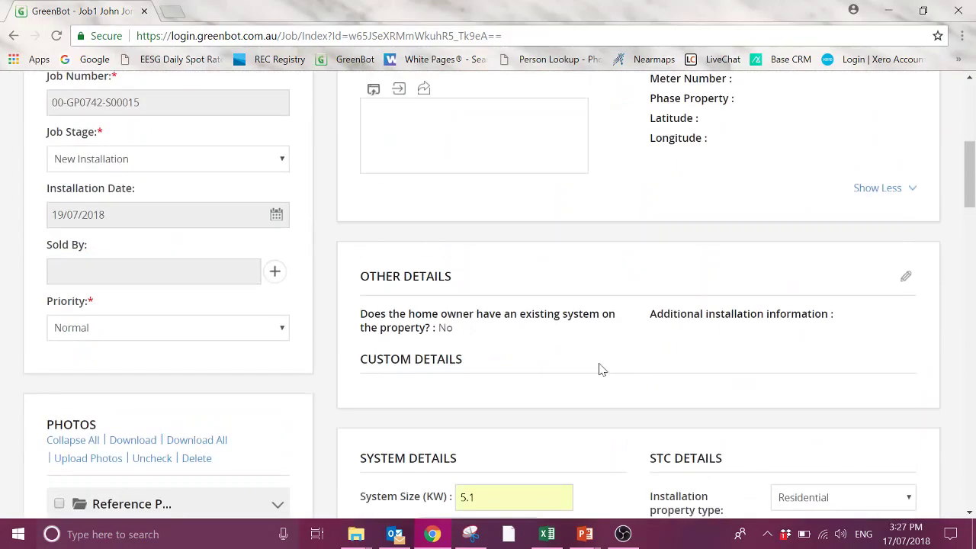
scroll(599, 369, up, 5)
click(808, 242)
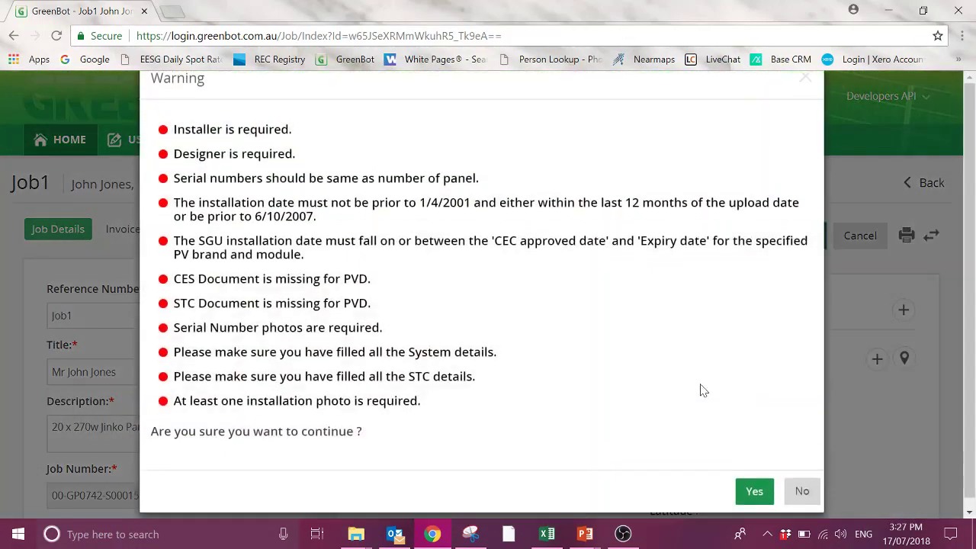
scroll(519, 326, down, 1)
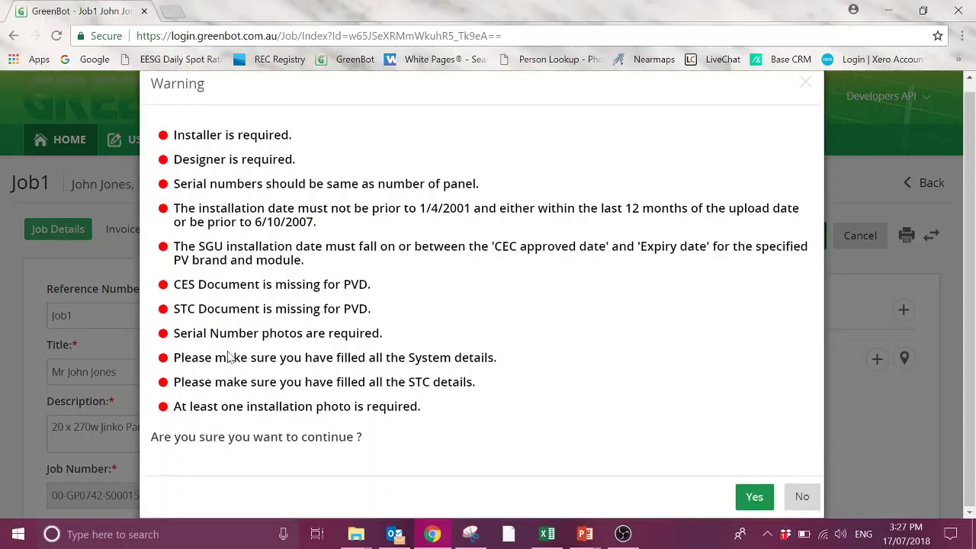
drag(174, 134, 421, 424)
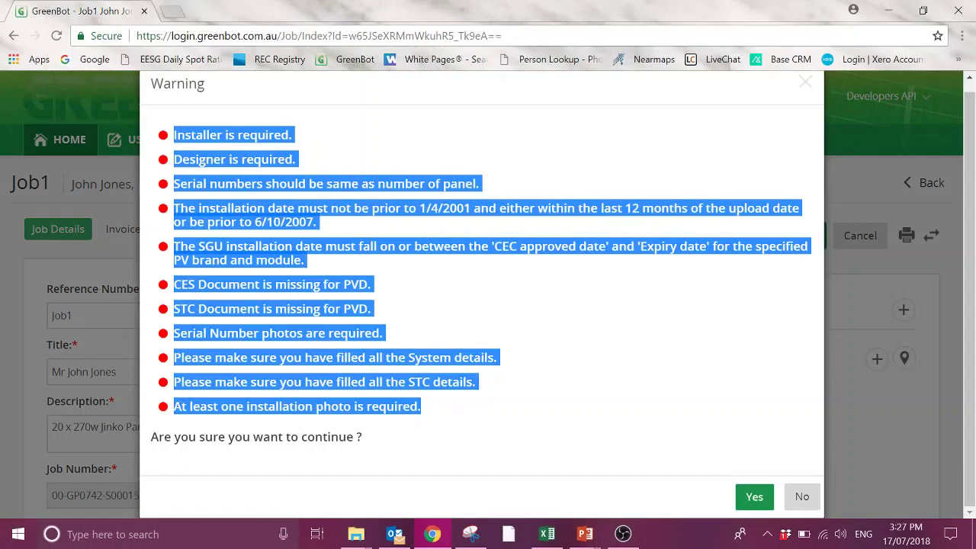
click(754, 497)
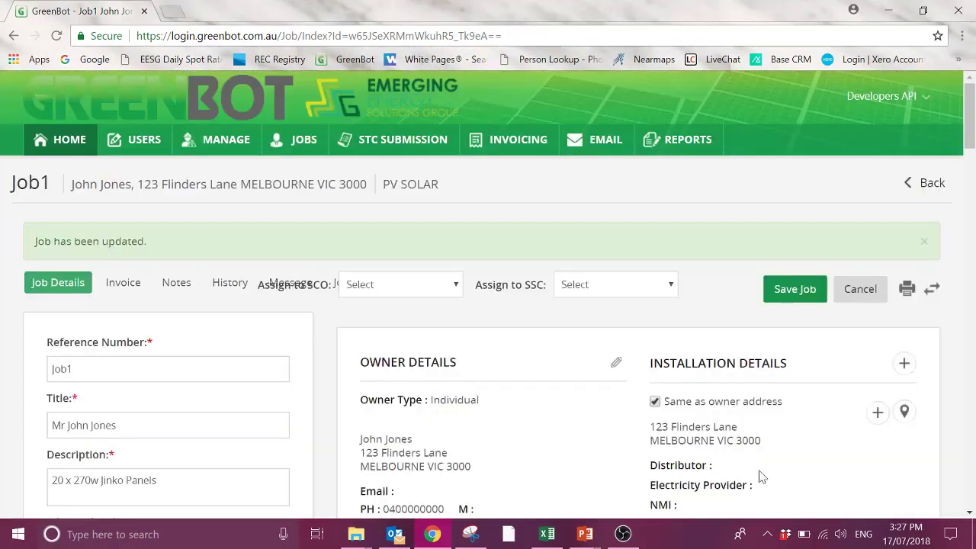
In the installer details, assign the existing Greenbot Electrician as the job's installer and save the entry.
scroll(489, 370, down, 4)
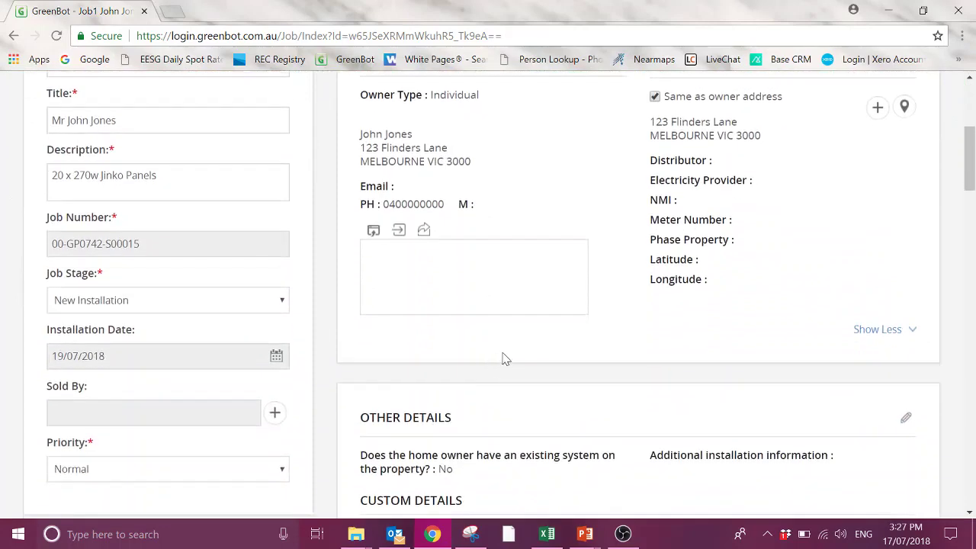
scroll(523, 301, down, 11)
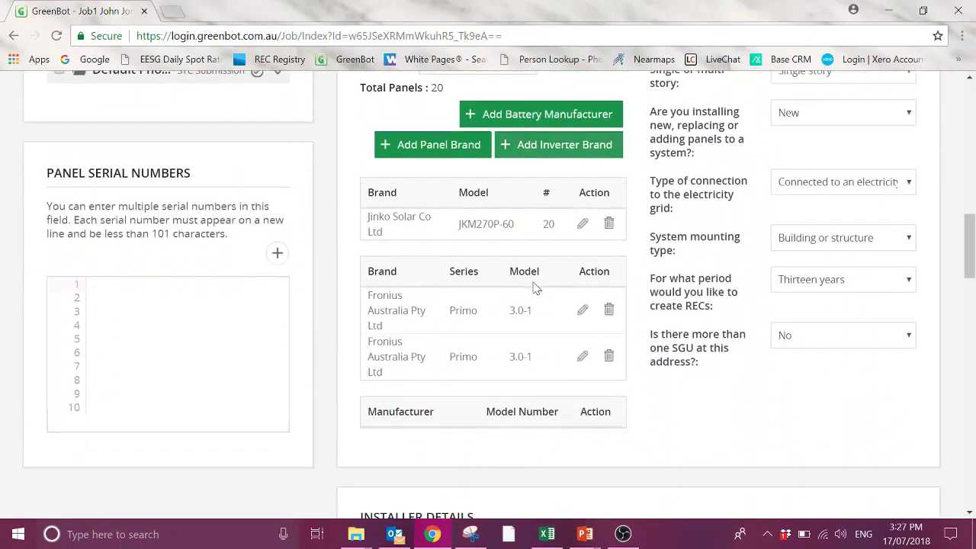
scroll(536, 286, down, 2)
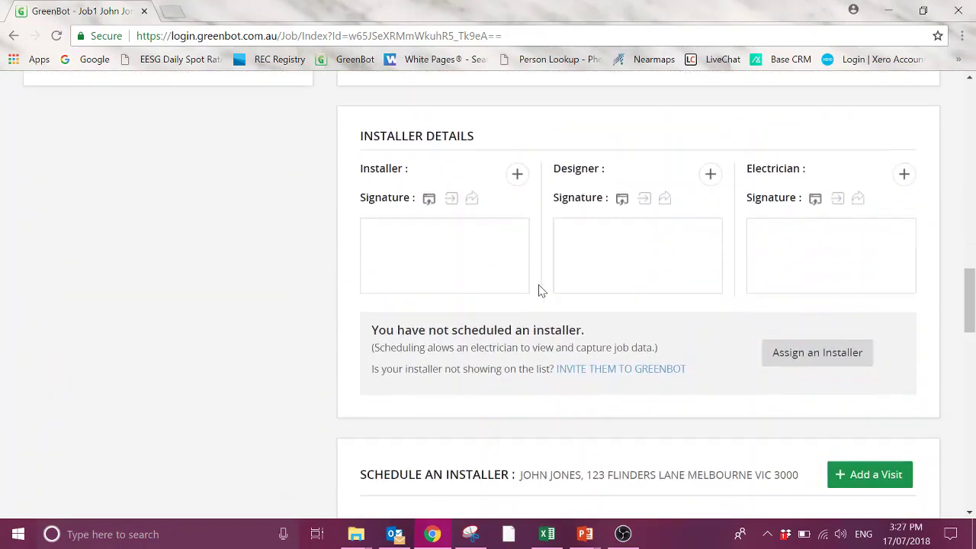
click(517, 175)
click(299, 158)
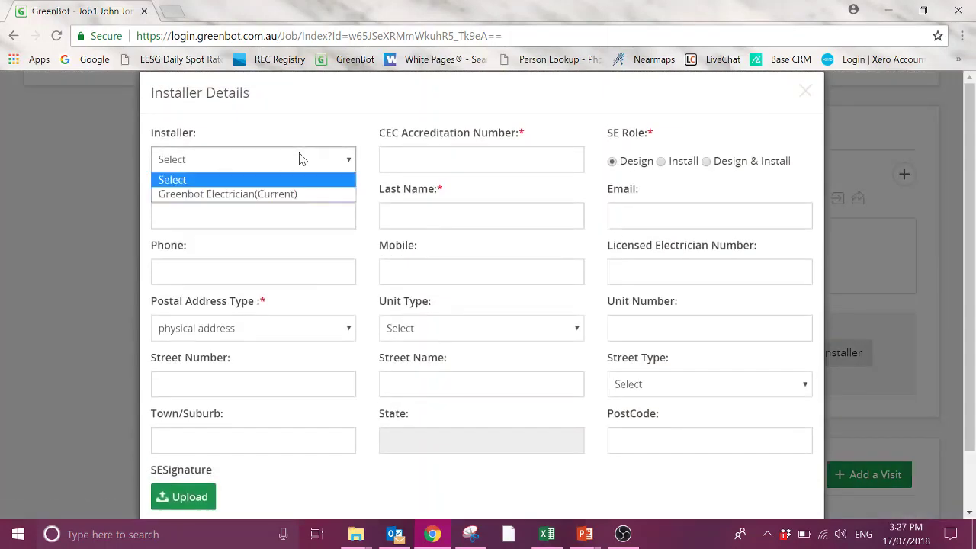
click(272, 192)
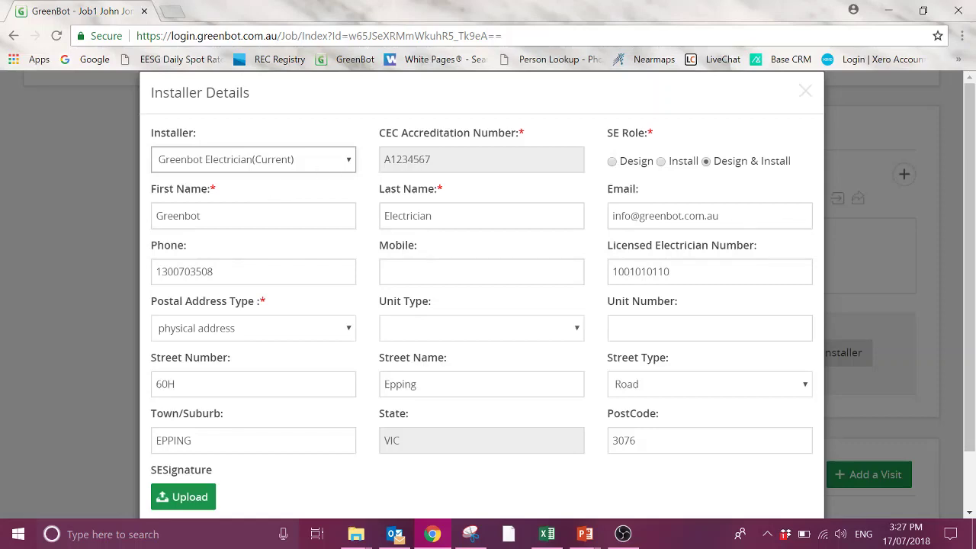
scroll(488, 305, down, 2)
click(690, 489)
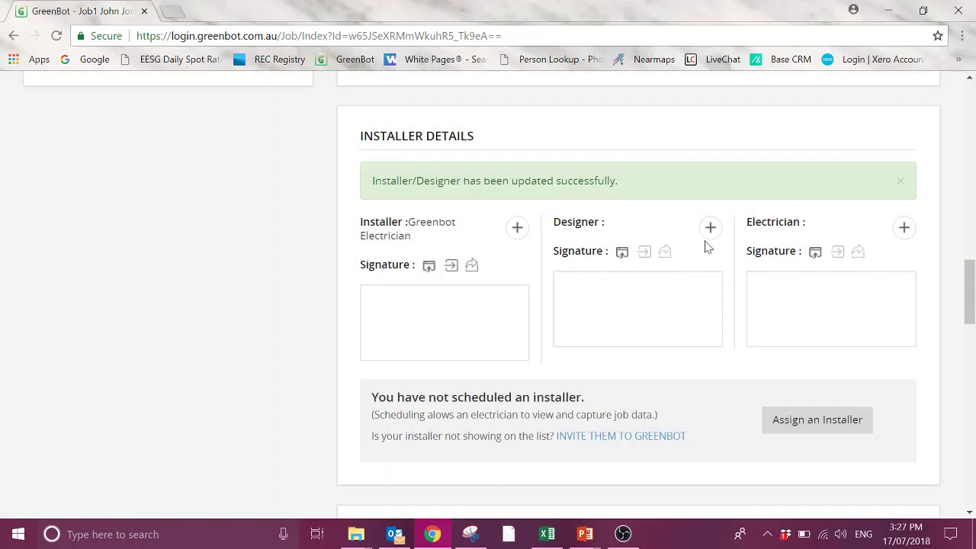
In the installer details, assign the existing Greenbot Electrician as the job's designer and save the entry.
click(710, 228)
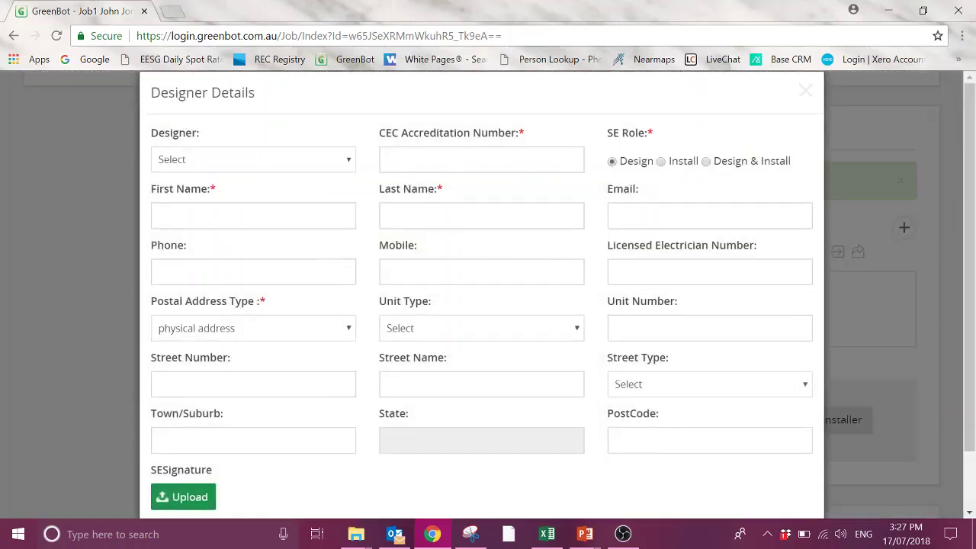
click(267, 159)
click(268, 194)
scroll(556, 403, down, 2)
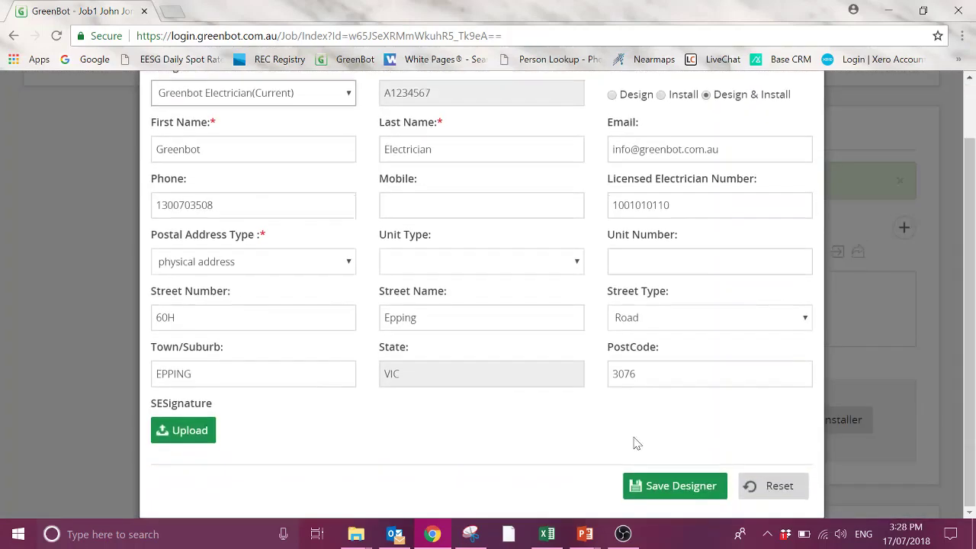
click(690, 488)
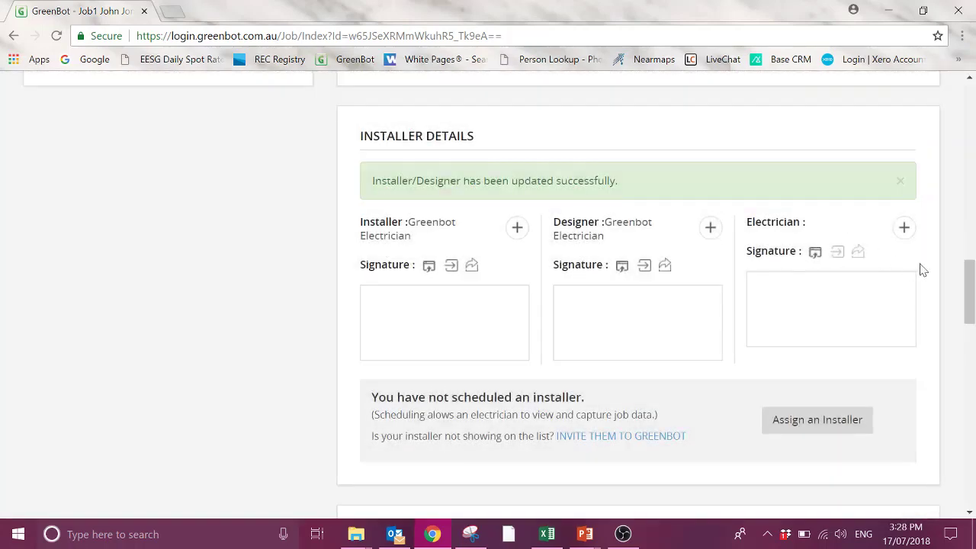
Fill the job's electrician details from the existing installer Greenbot Electrician and save them.
click(903, 227)
click(287, 161)
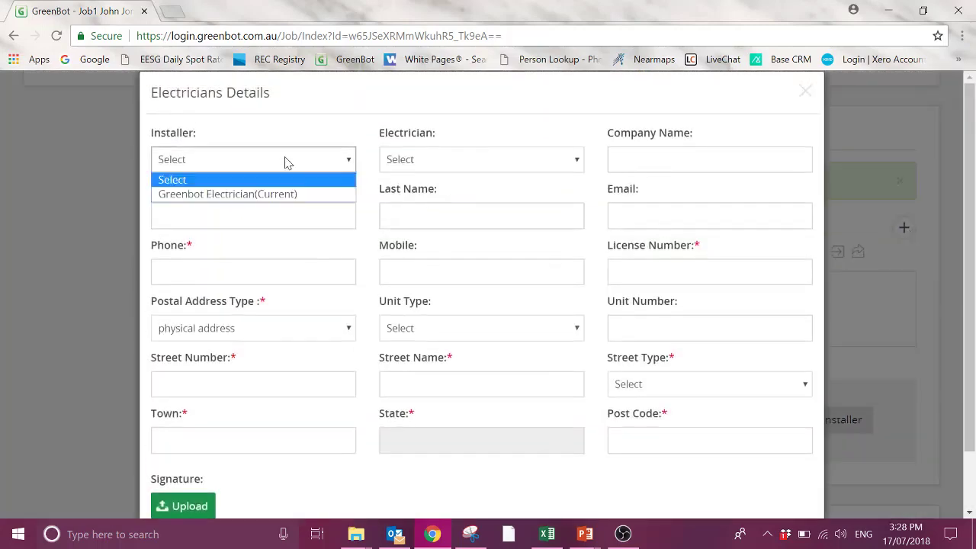
click(279, 194)
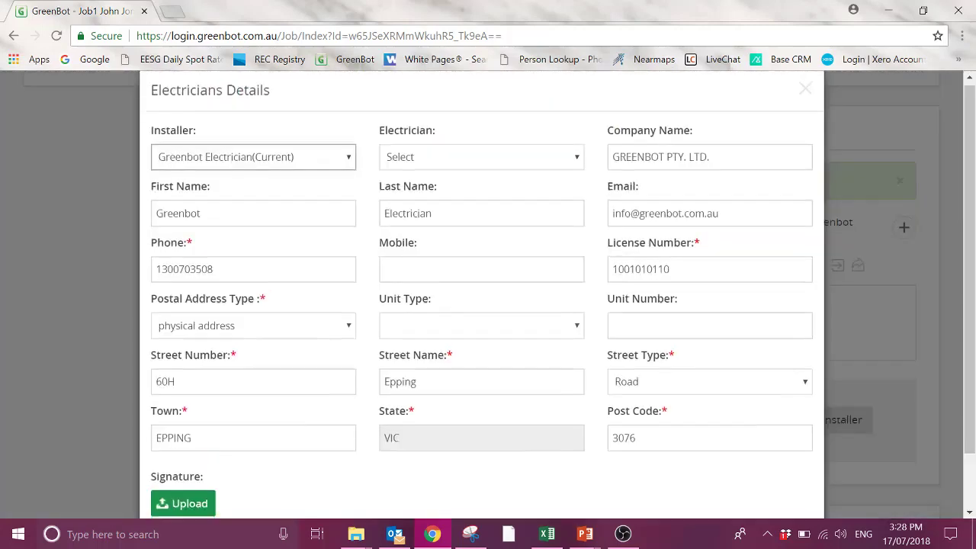
scroll(690, 479, down, 2)
click(690, 479)
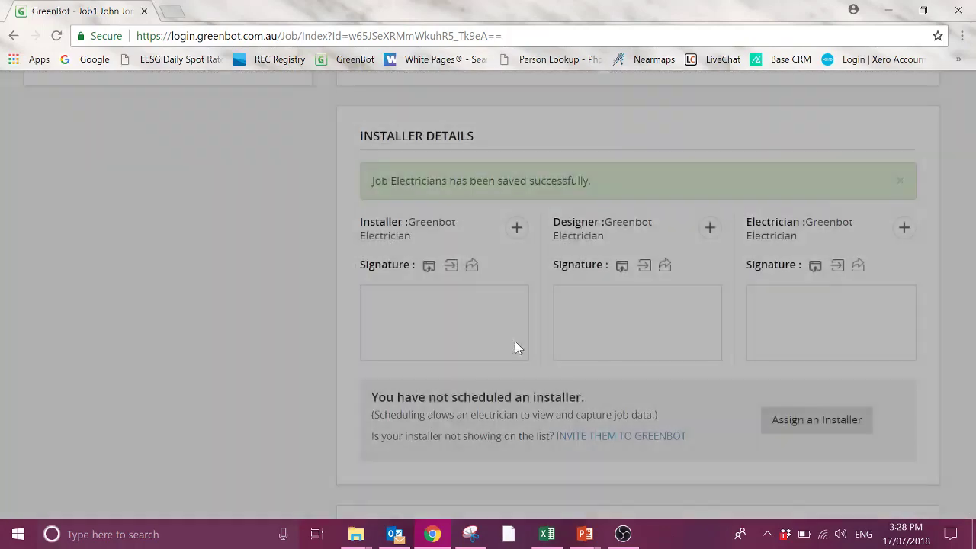
Add an installer visit to the job schedule, starting on 17/07/2018 at 11:00.
scroll(515, 316, down, 1)
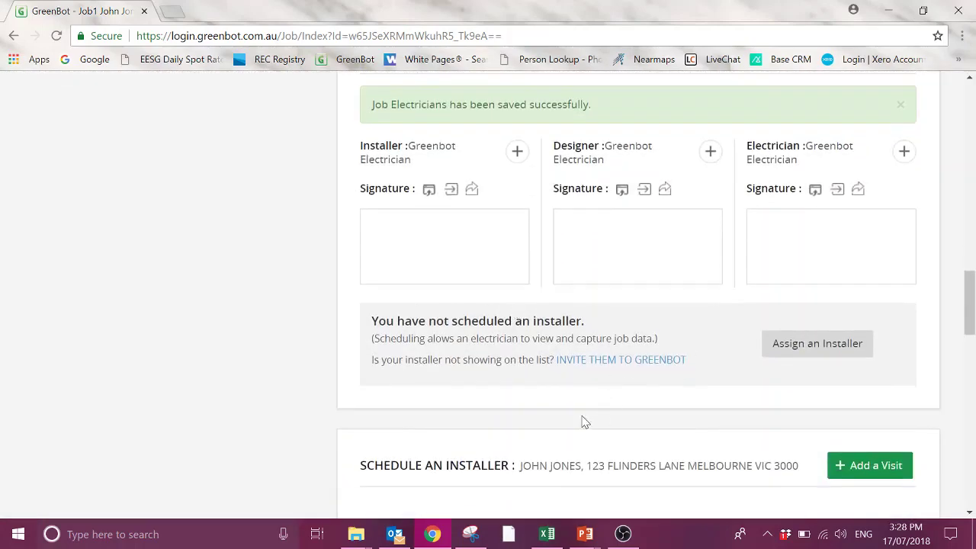
scroll(602, 416, down, 1)
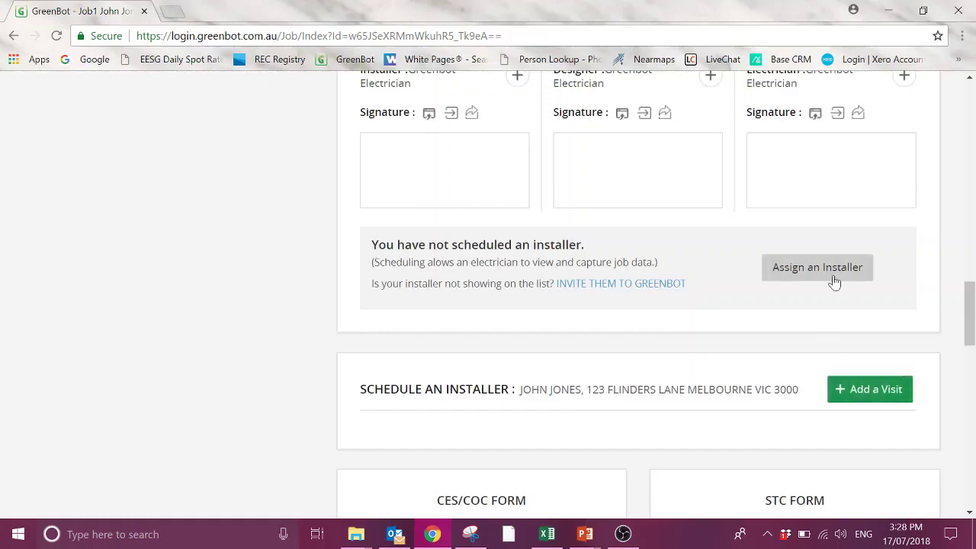
click(877, 396)
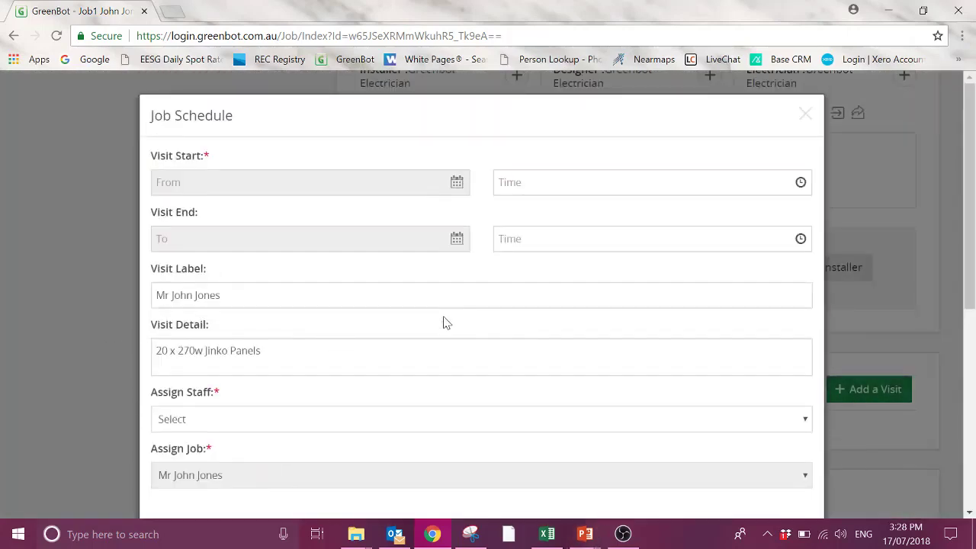
click(339, 183)
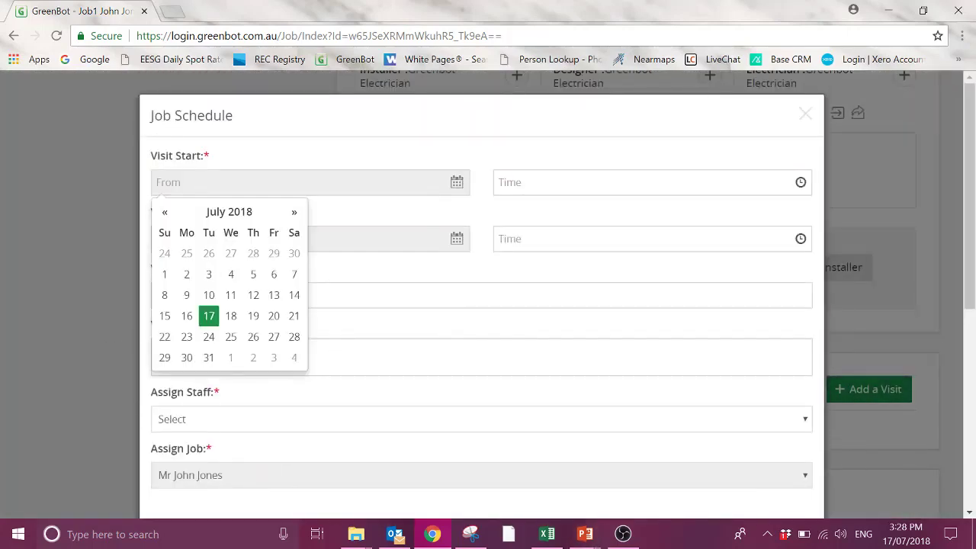
click(209, 320)
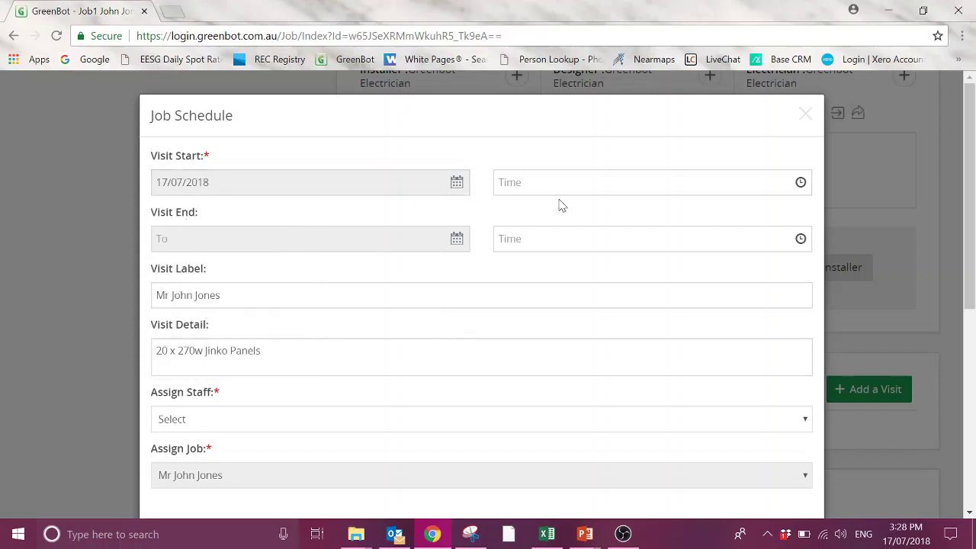
click(526, 182)
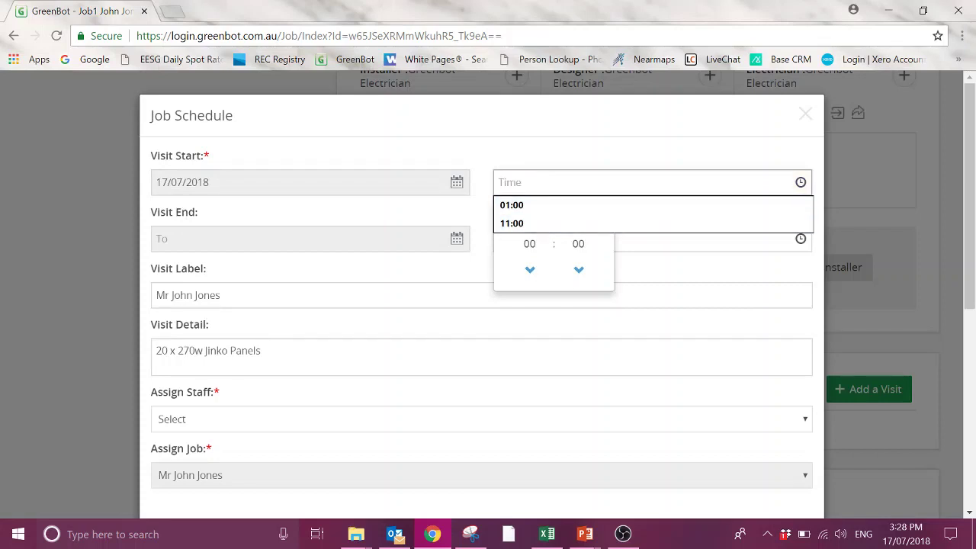
click(538, 223)
click(705, 212)
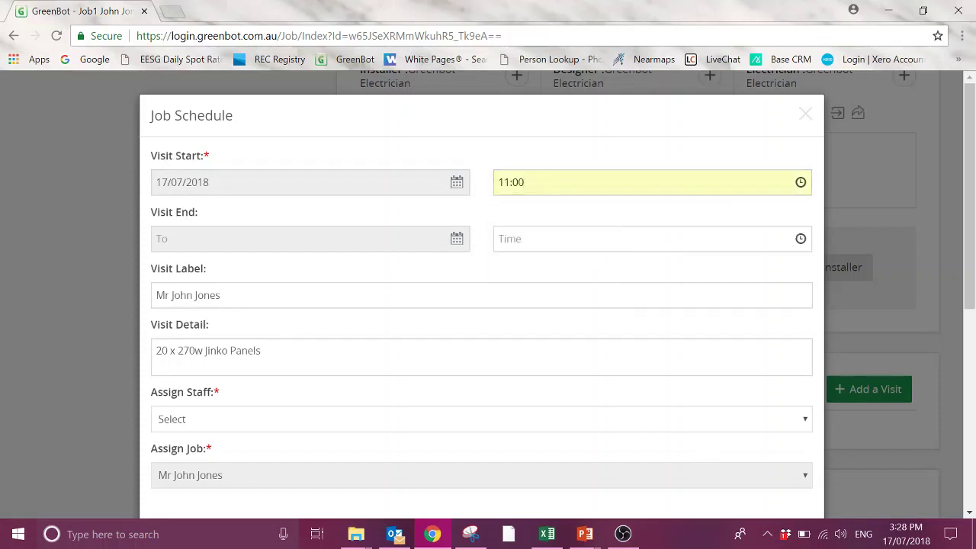
Assign Greenbot Electrician as the visit's staff, keep the Default - SE checklist template, and save the visit.
scroll(218, 309, down, 1)
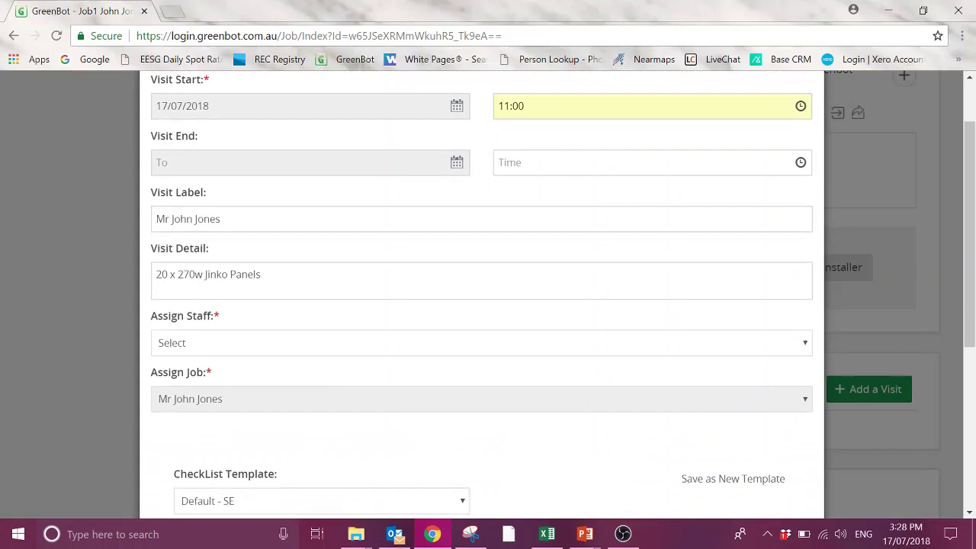
click(312, 219)
click(301, 196)
scroll(290, 263, down, 1)
drag(263, 198, 110, 195)
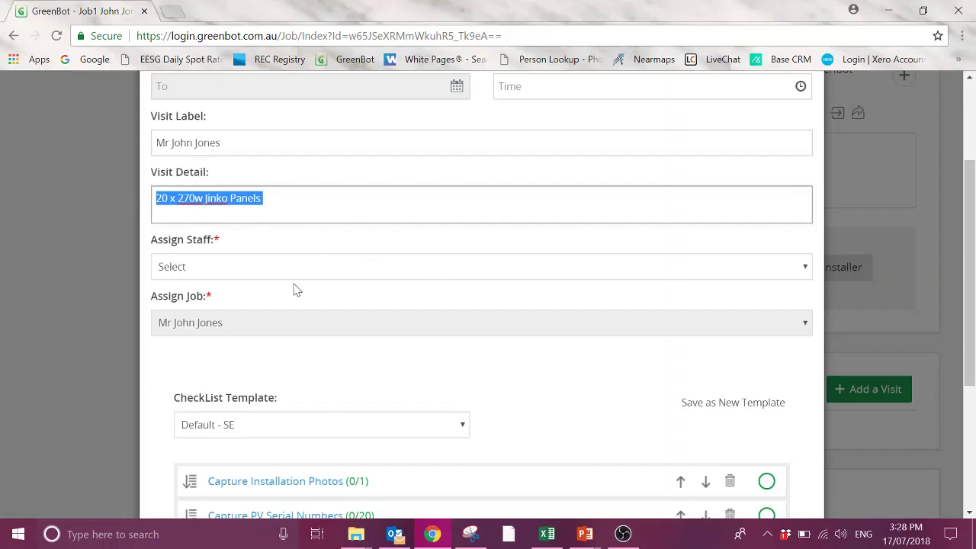
scroll(301, 316, down, 1)
click(290, 196)
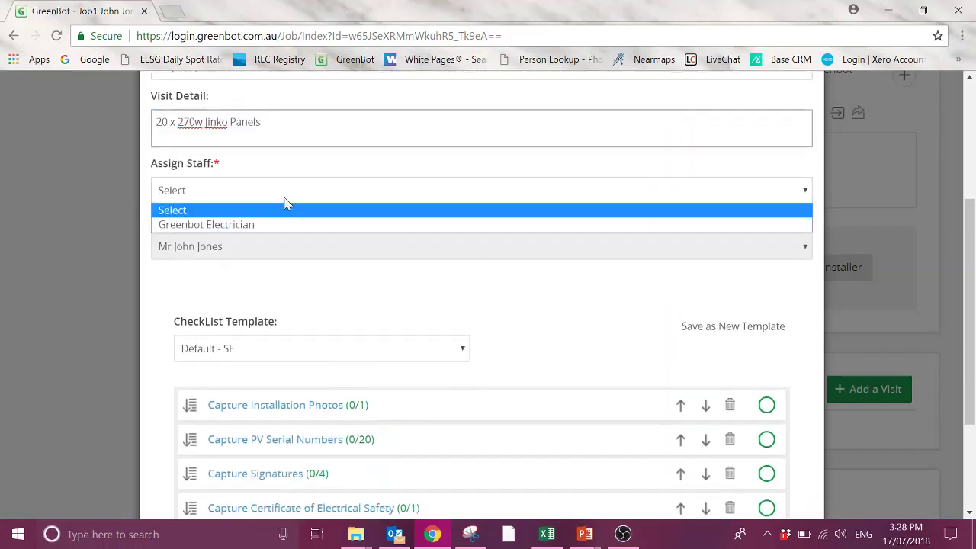
click(228, 225)
scroll(235, 255, down, 2)
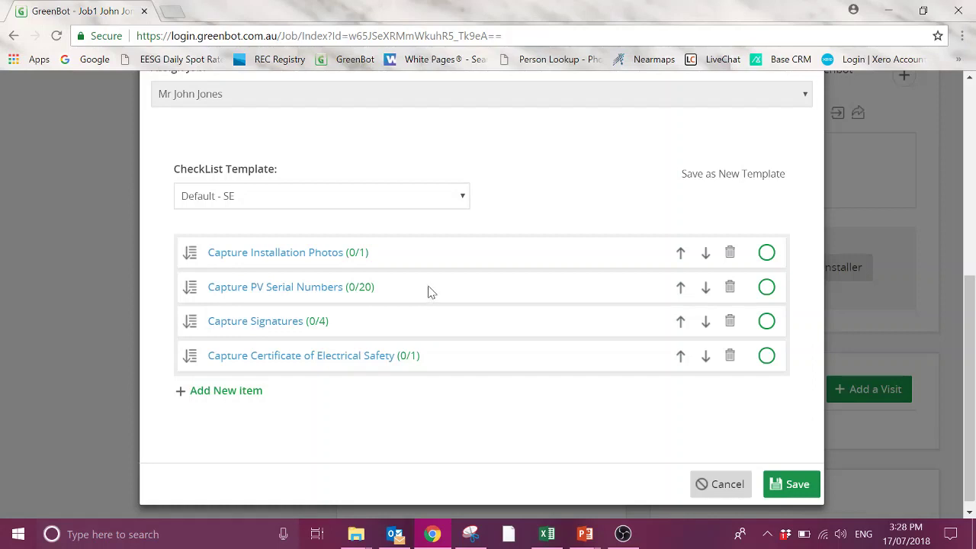
click(787, 491)
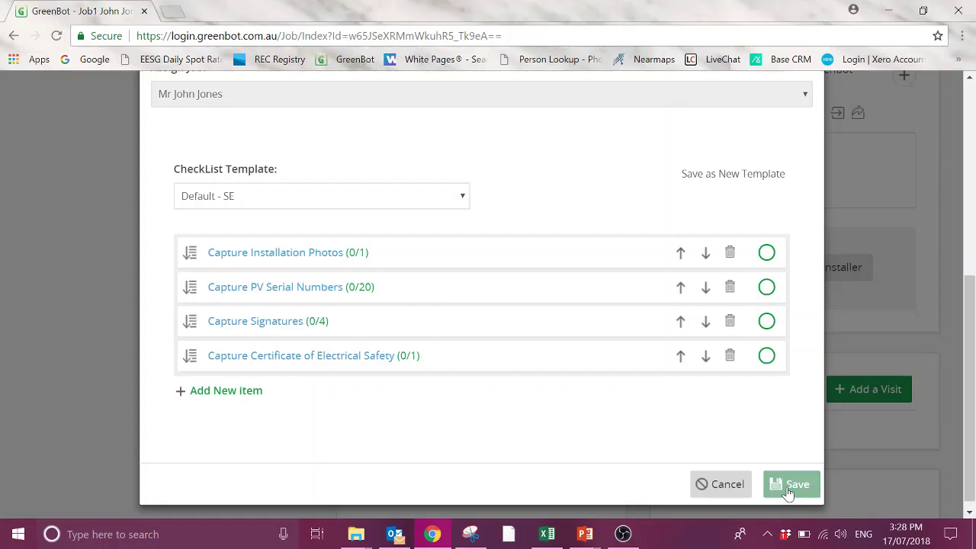